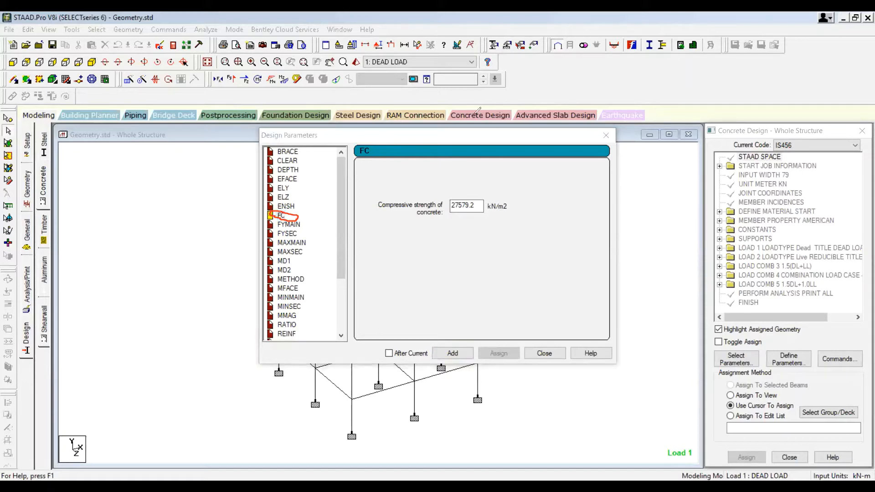
{"action": "left_click", "coordinate": [434, 269]}
{"action": "type", "text": "M"}
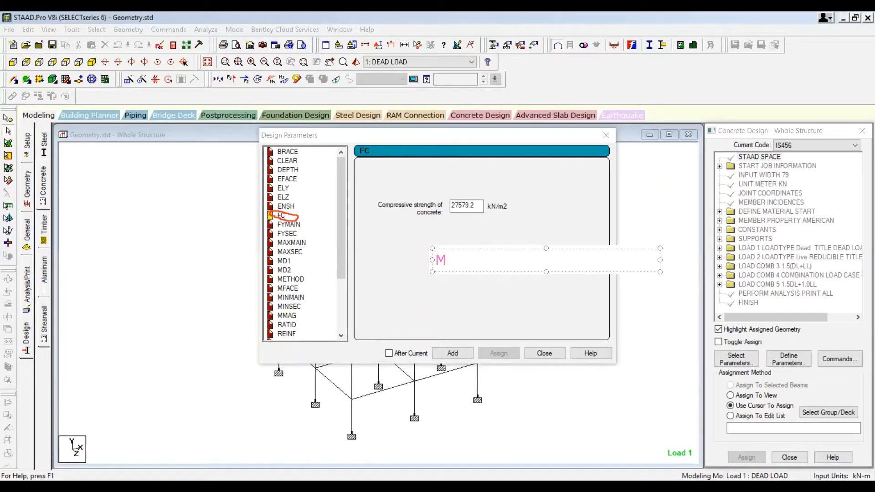
{"action": "type", "text": "25 N/mm2"}
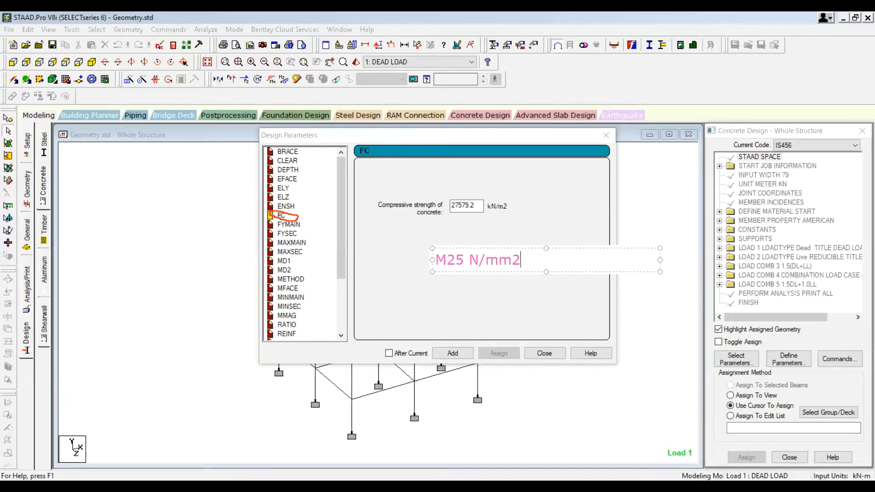
{"action": "key", "text": "Return"}
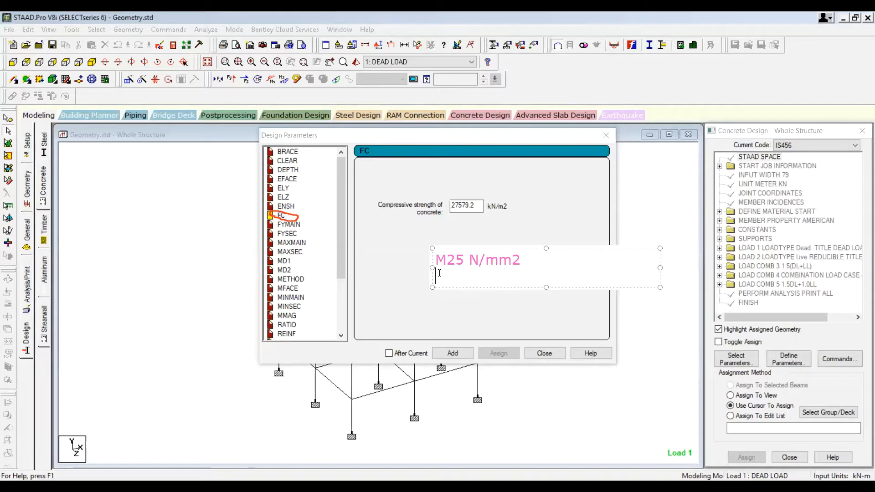
{"action": "type", "text": "25x"}
{"action": "type", "text": "1000000"}
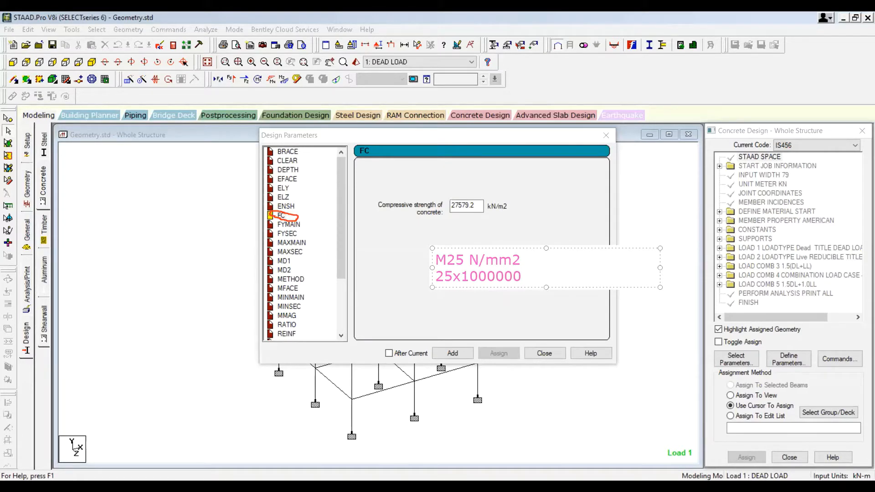
{"action": "type", "text": "/1000 = 25000"}
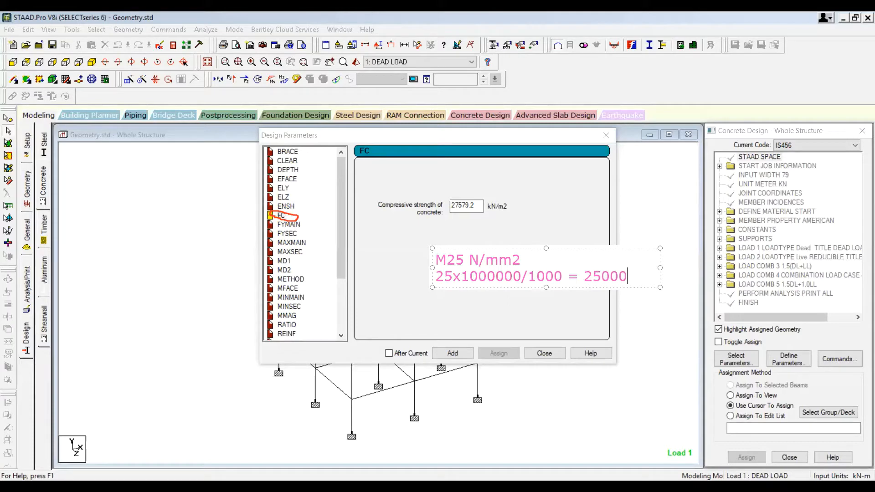
{"action": "type", "text": " KN/m2"}
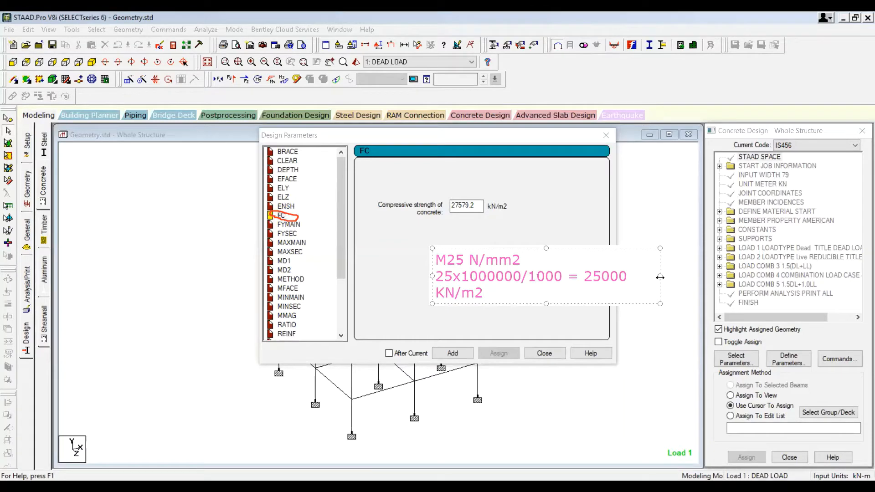
{"action": "left_click_drag", "start_coordinate": [660, 277], "coordinate": [703, 277]}
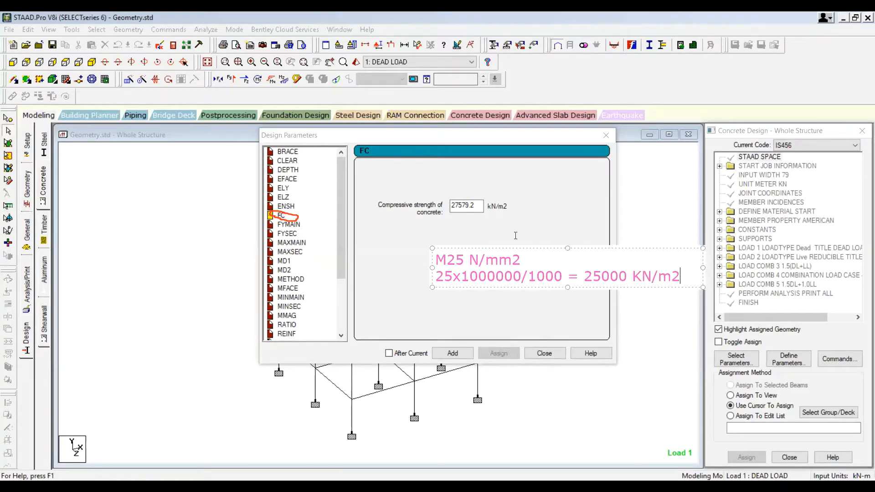
Set the FC compressive strength of concrete to 25000 kN/m2, add it to the concrete design commands and close the parameter definitions.
{"action": "left_click", "coordinate": [477, 208]}
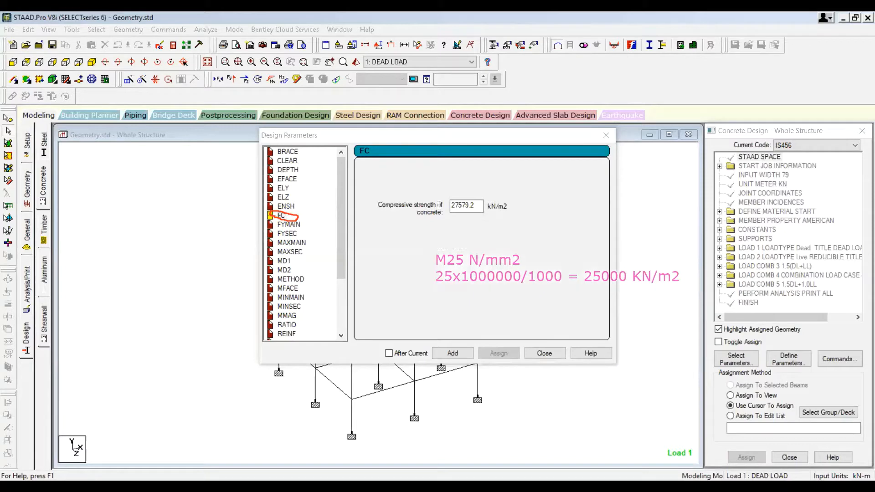
{"action": "left_click", "coordinate": [479, 203]}
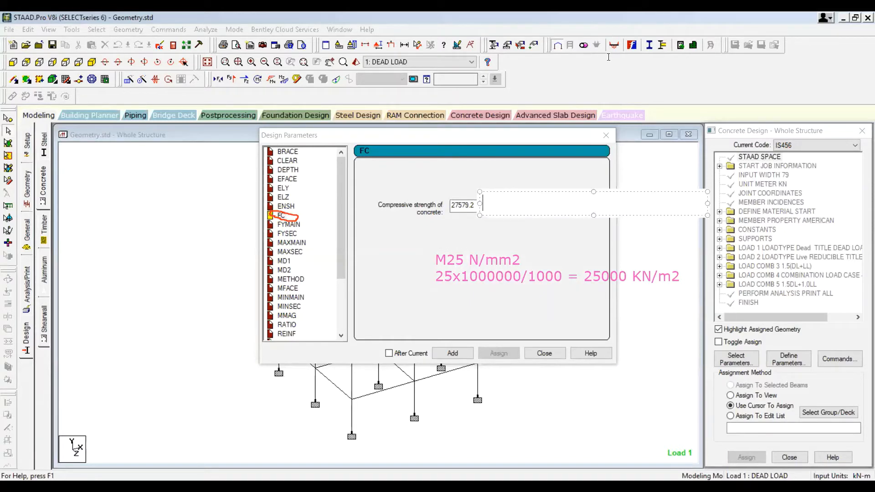
{"action": "left_click", "coordinate": [608, 57]}
{"action": "left_click_drag", "start_coordinate": [478, 205], "coordinate": [436, 203]}
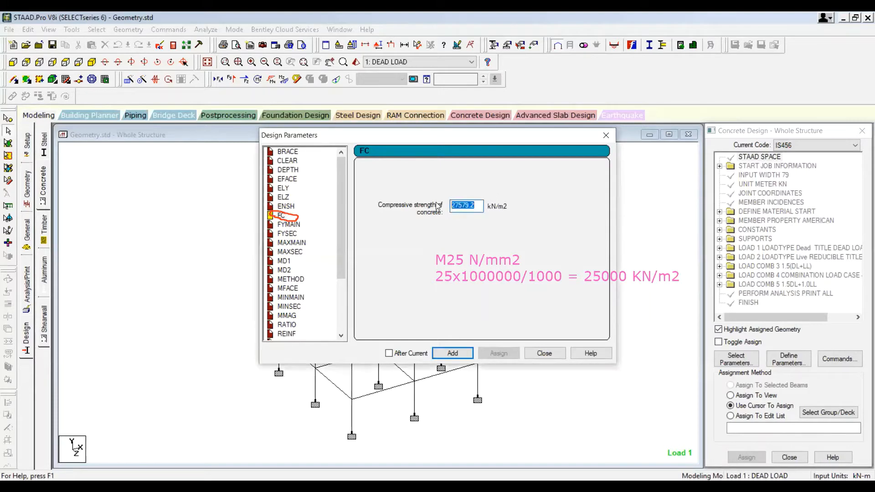
{"action": "type", "text": "25000"}
{"action": "left_click_drag", "start_coordinate": [465, 340], "coordinate": [477, 352]}
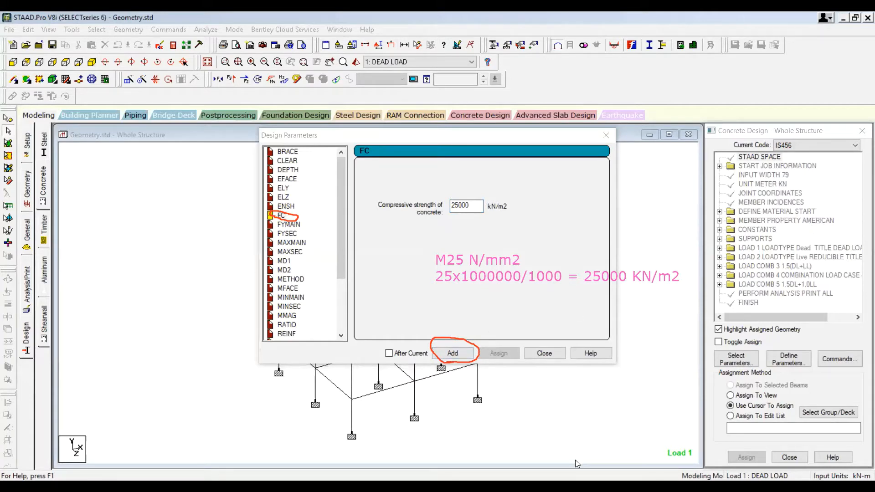
{"action": "mouse_move", "coordinate": [477, 345]}
{"action": "left_mouse_down"}
{"action": "mouse_move", "coordinate": [726, 288]}
{"action": "mouse_move", "coordinate": [729, 297]}
{"action": "left_mouse_up"}
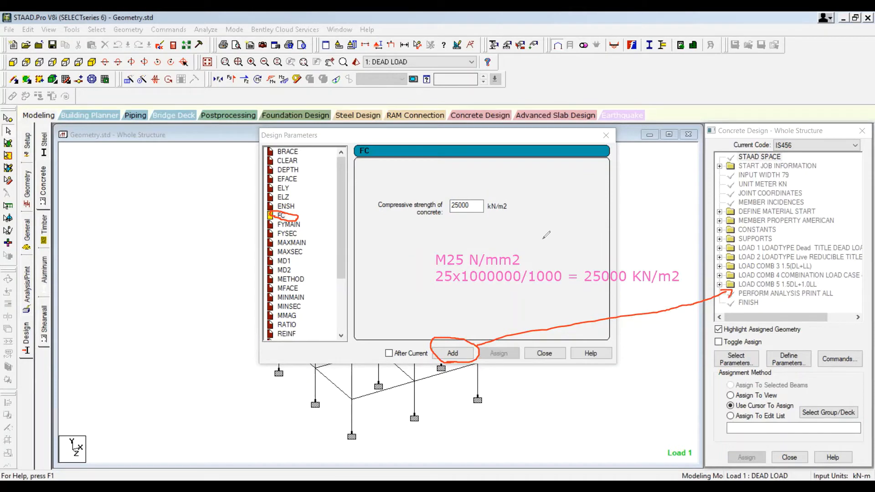
{"action": "left_click", "coordinate": [458, 354]}
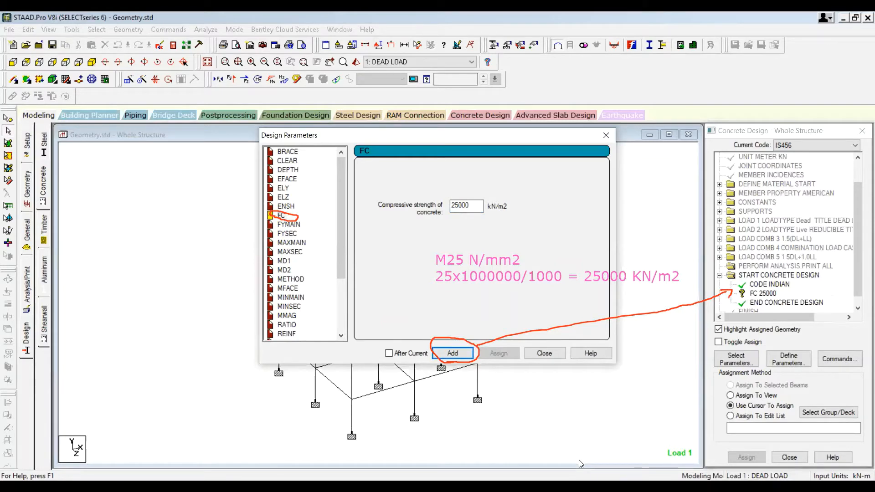
{"action": "mouse_move", "coordinate": [826, 274]}
{"action": "left_mouse_down"}
{"action": "mouse_move", "coordinate": [839, 286]}
{"action": "mouse_move", "coordinate": [835, 308]}
{"action": "mouse_move", "coordinate": [823, 310]}
{"action": "left_mouse_up"}
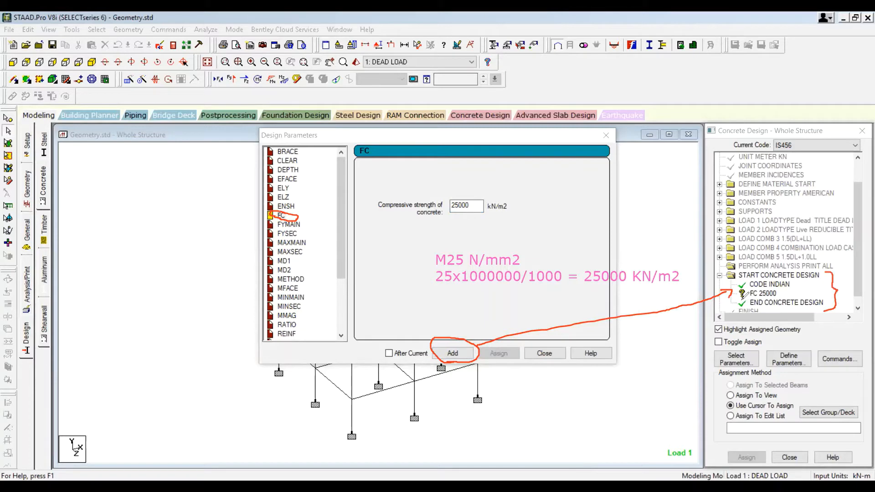
{"action": "mouse_move", "coordinate": [744, 298]}
{"action": "left_mouse_down"}
{"action": "mouse_move", "coordinate": [745, 286]}
{"action": "mouse_move", "coordinate": [742, 299]}
{"action": "left_mouse_up"}
{"action": "left_click", "coordinate": [545, 354]}
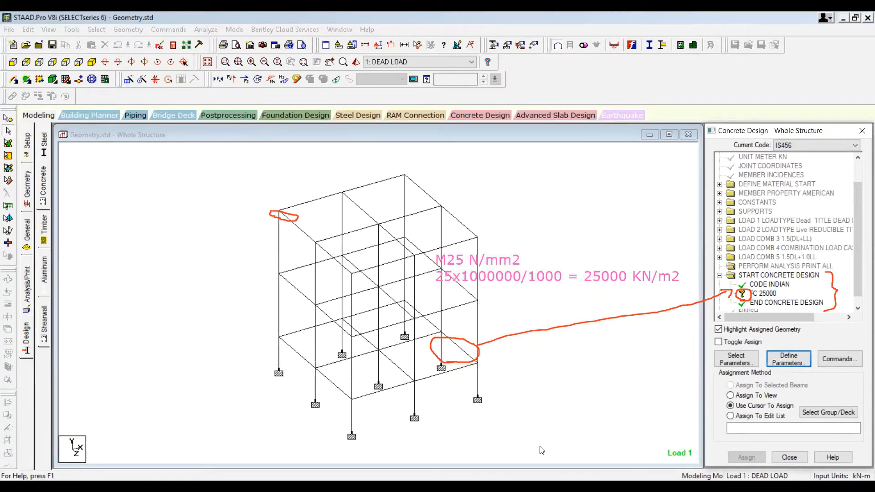
Assign the FC 25000 parameter to all members of the frame as selected beams, and clear the selection.
{"action": "key", "text": "ctrl+alt+d"}
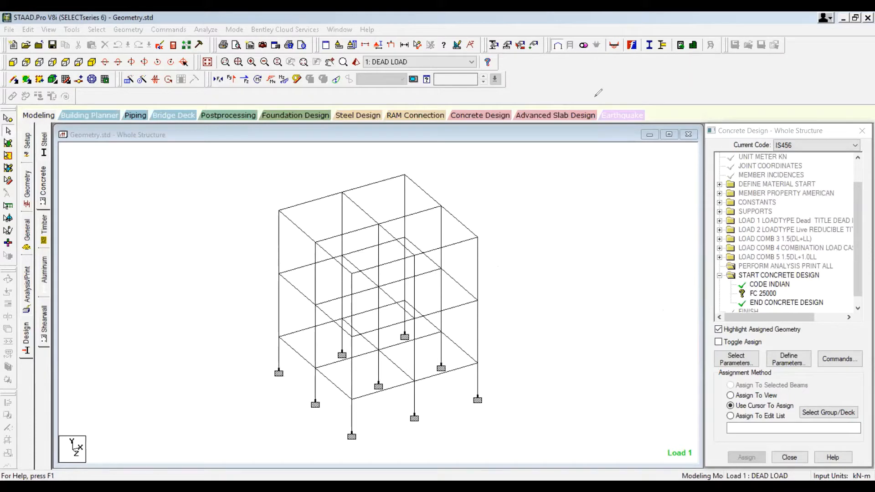
{"action": "key", "text": "ctrl+alt+d"}
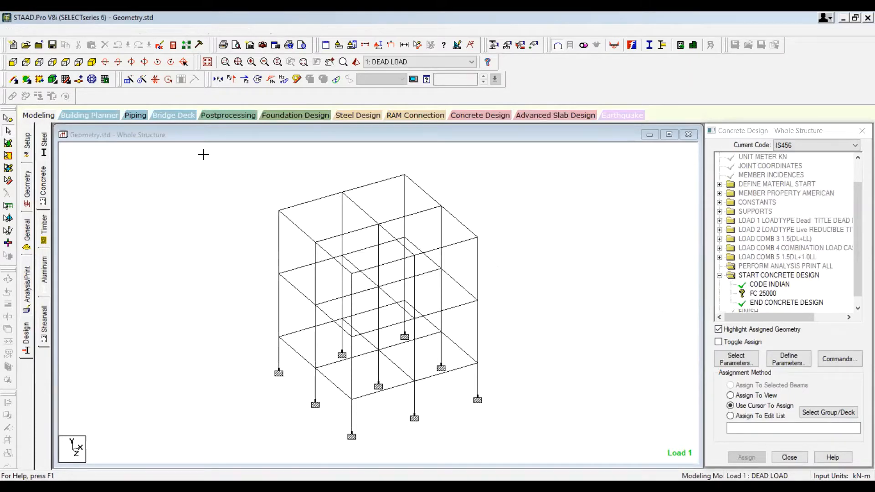
{"action": "left_click_drag", "start_coordinate": [203, 154], "coordinate": [547, 447]}
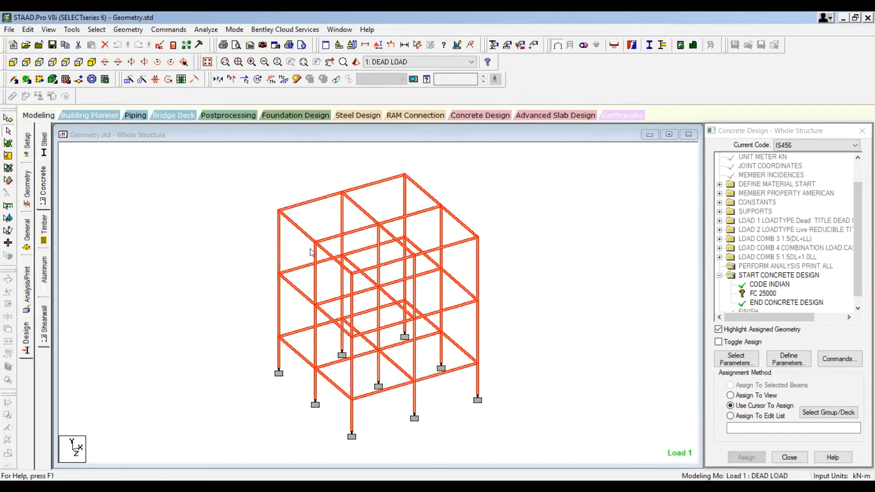
{"action": "left_click", "coordinate": [763, 293]}
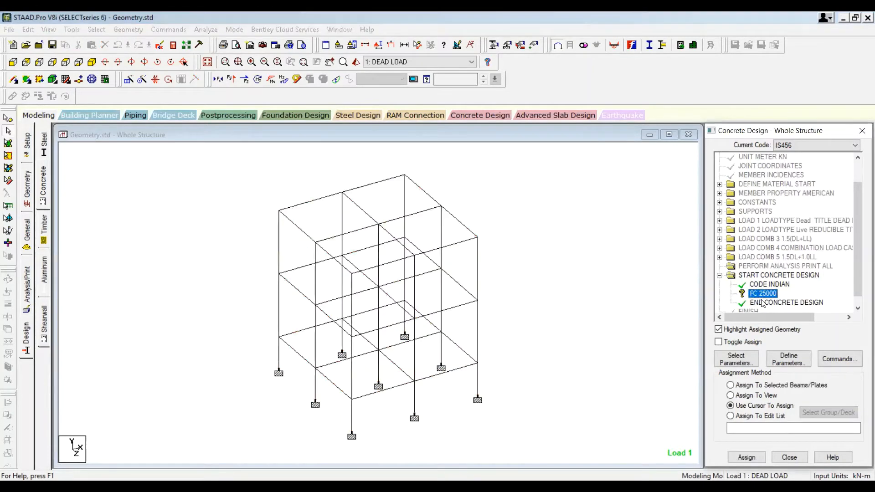
{"action": "left_click_drag", "start_coordinate": [233, 173], "coordinate": [517, 442]}
{"action": "left_click", "coordinate": [741, 456]}
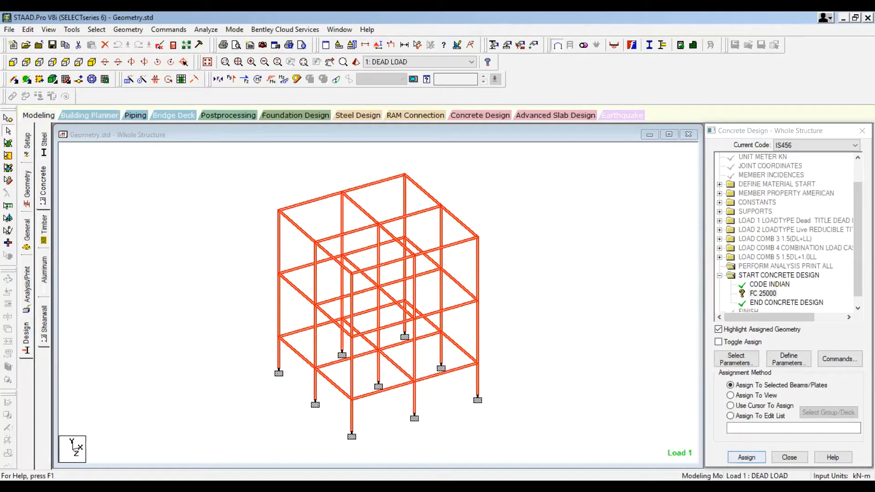
{"action": "mouse_move", "coordinate": [725, 390]}
{"action": "left_mouse_down"}
{"action": "mouse_move", "coordinate": [826, 393]}
{"action": "mouse_move", "coordinate": [808, 379]}
{"action": "mouse_move", "coordinate": [727, 373]}
{"action": "mouse_move", "coordinate": [730, 391]}
{"action": "left_mouse_up"}
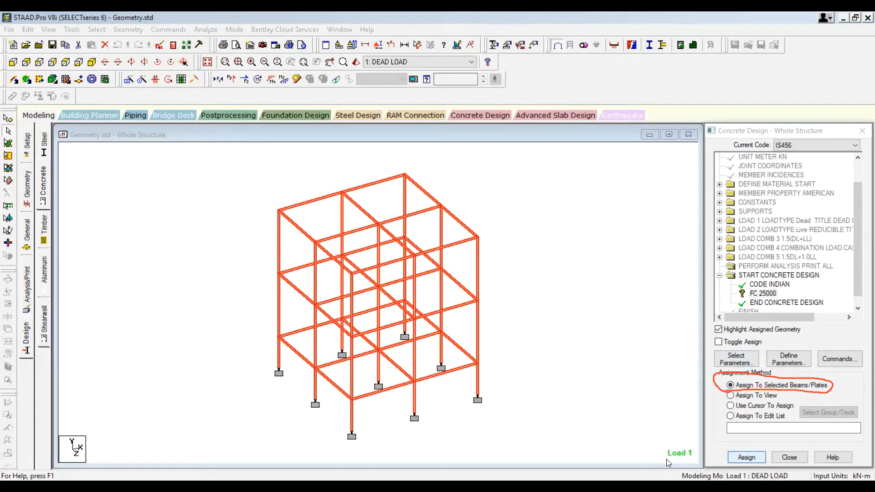
{"action": "left_click_drag", "start_coordinate": [751, 440], "coordinate": [765, 451]}
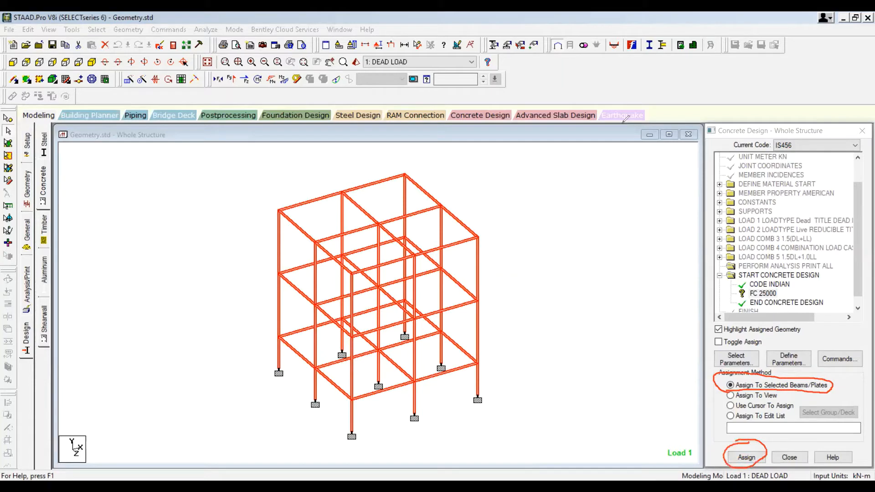
{"action": "left_click", "coordinate": [747, 458]}
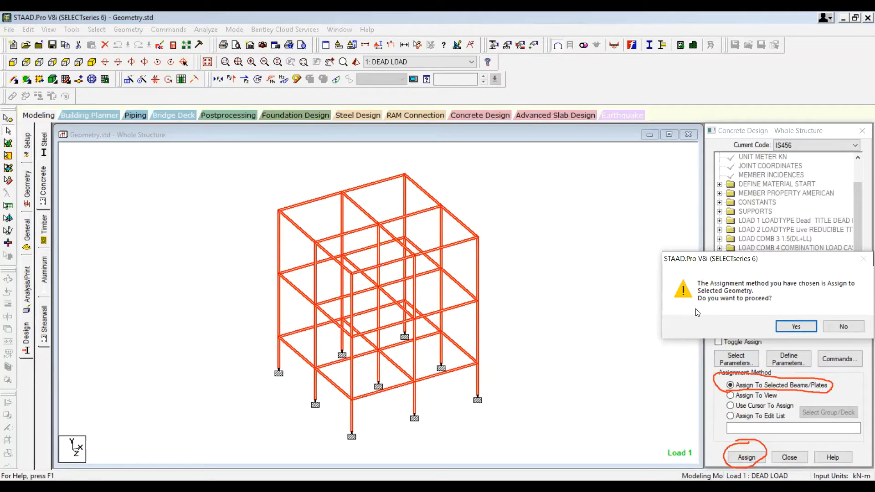
{"action": "left_click", "coordinate": [796, 327]}
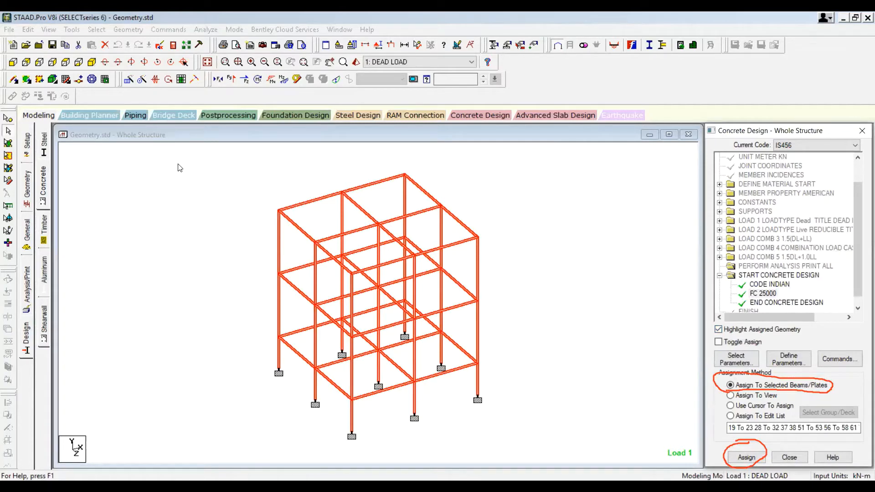
{"action": "left_click", "coordinate": [762, 294]}
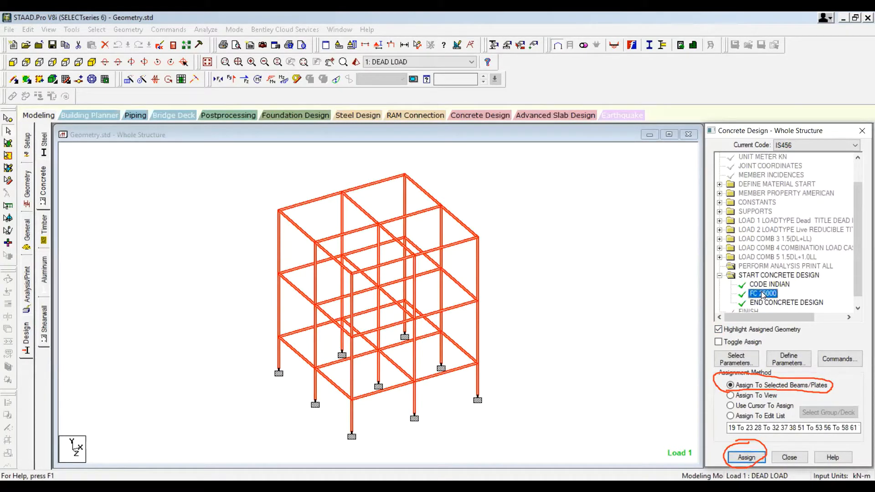
{"action": "left_click", "coordinate": [594, 273]}
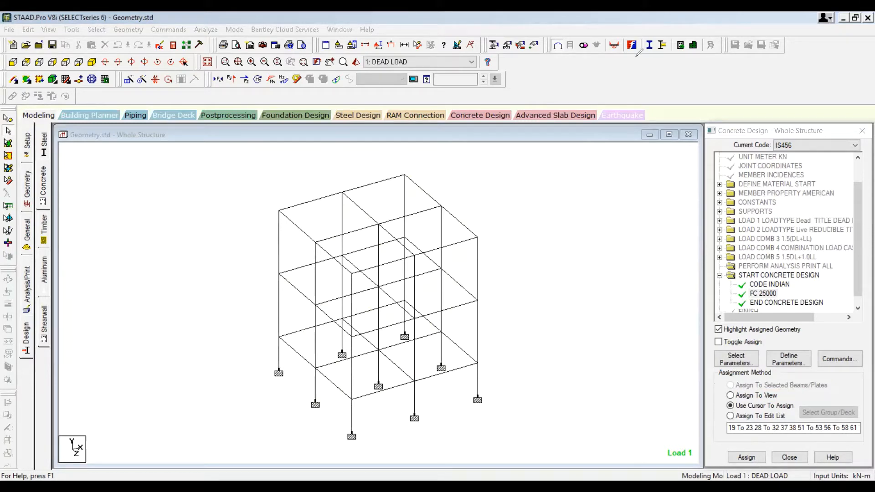
Define the FYMAIN parameter with a main reinforcement yield strength of 415000 kN/m2 and add it to the concrete design.
{"action": "scroll", "coordinate": [814, 282], "scroll_direction": "down", "scroll_amount": 1}
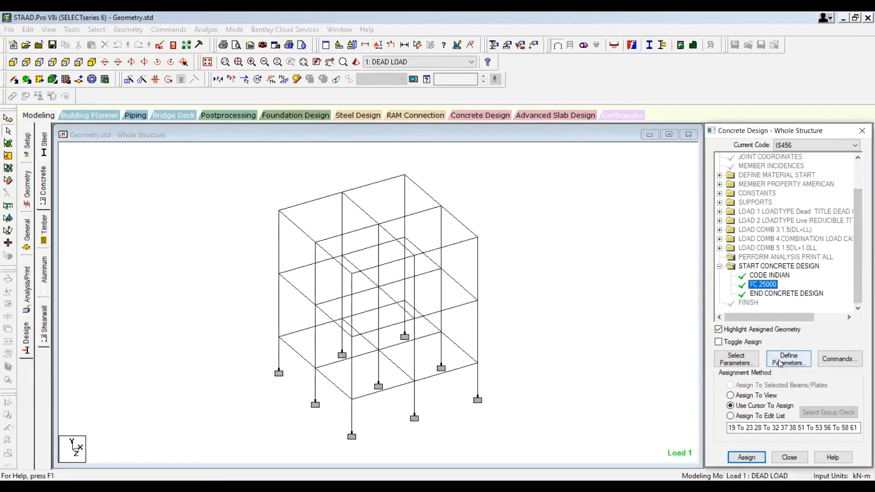
{"action": "left_click", "coordinate": [787, 360]}
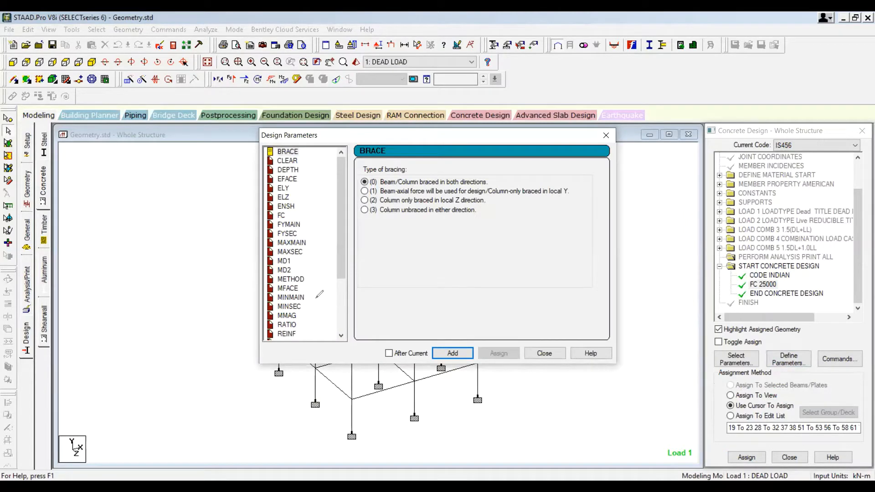
{"action": "left_click", "coordinate": [283, 234]}
{"action": "mouse_move", "coordinate": [279, 230]}
{"action": "left_mouse_down"}
{"action": "mouse_move", "coordinate": [314, 227]}
{"action": "mouse_move", "coordinate": [294, 210]}
{"action": "mouse_move", "coordinate": [275, 221]}
{"action": "left_mouse_up"}
{"action": "mouse_move", "coordinate": [279, 234]}
{"action": "left_mouse_down"}
{"action": "mouse_move", "coordinate": [306, 240]}
{"action": "mouse_move", "coordinate": [313, 228]}
{"action": "mouse_move", "coordinate": [292, 224]}
{"action": "mouse_move", "coordinate": [278, 234]}
{"action": "left_mouse_up"}
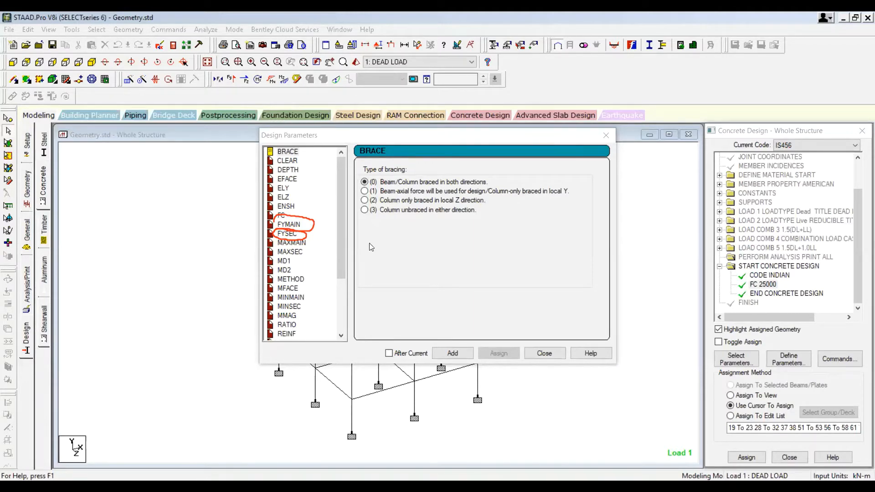
{"action": "left_click", "coordinate": [290, 225]}
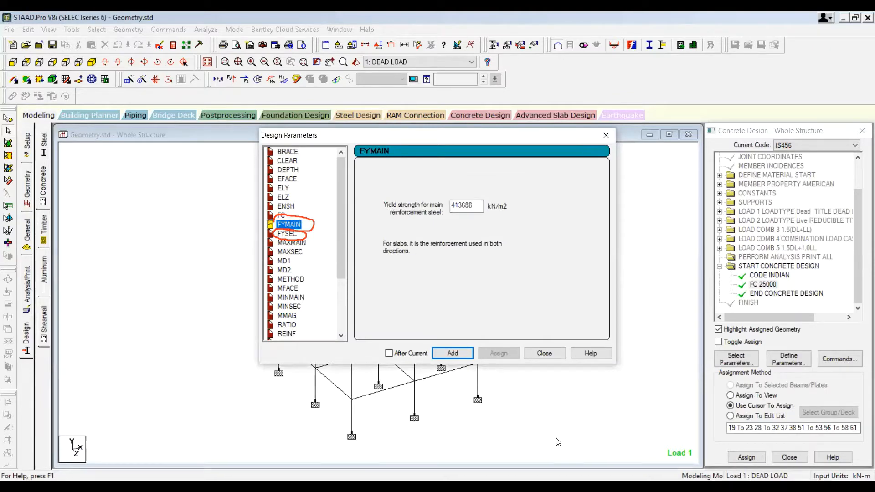
{"action": "mouse_move", "coordinate": [450, 217]}
{"action": "left_mouse_down"}
{"action": "mouse_move", "coordinate": [426, 187]}
{"action": "mouse_move", "coordinate": [379, 203]}
{"action": "mouse_move", "coordinate": [398, 214]}
{"action": "left_mouse_up"}
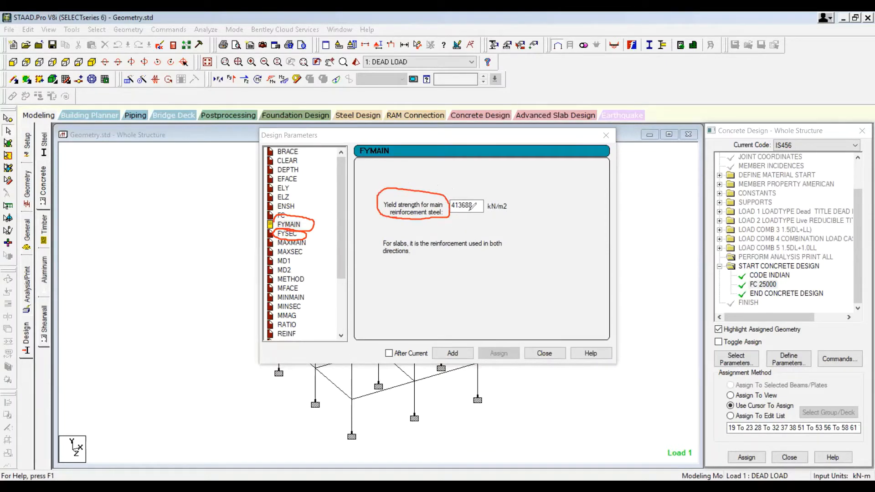
{"action": "left_click_drag", "start_coordinate": [454, 211], "coordinate": [474, 212]}
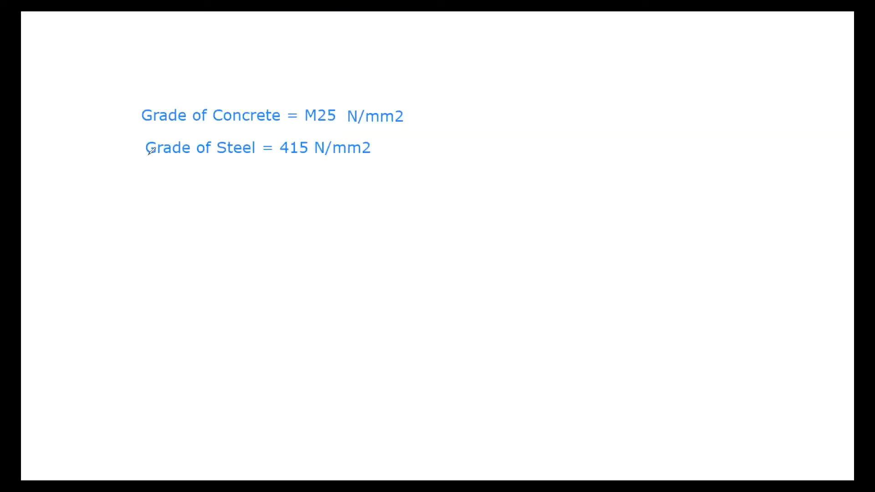
{"action": "left_click_drag", "start_coordinate": [149, 157], "coordinate": [362, 156]}
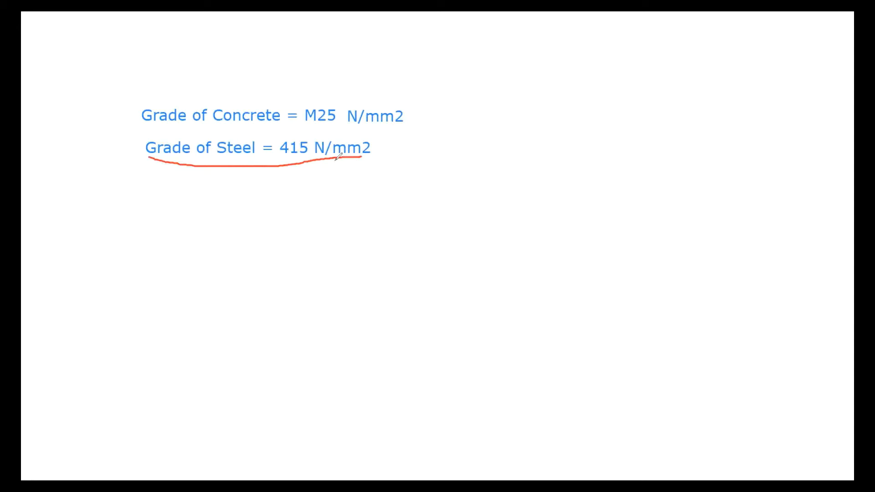
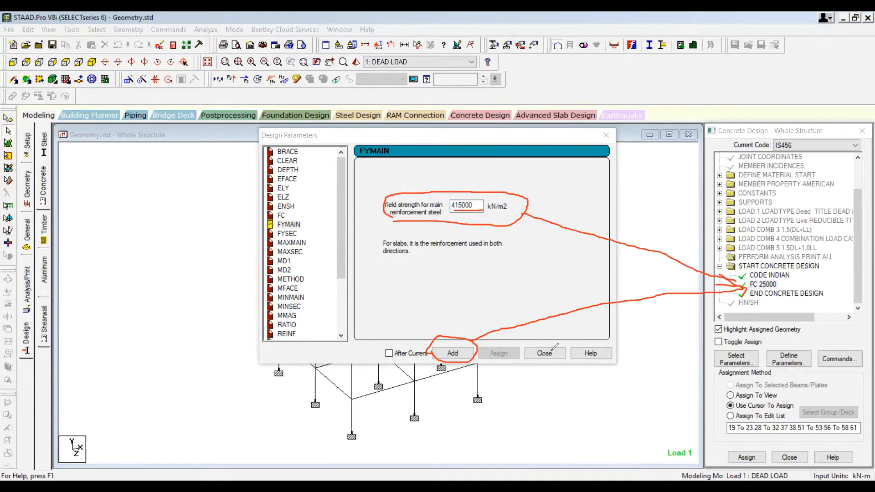
{"action": "left_click", "coordinate": [453, 354]}
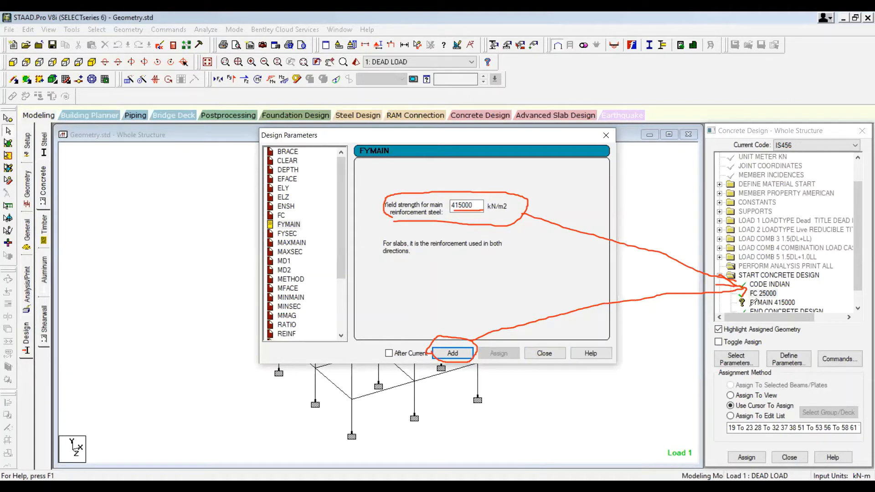
Define the FYSEC parameter with a shear reinforcement yield strength of 415000 kN/m2, add it to the concrete design and close the definitions.
{"action": "left_click_drag", "start_coordinate": [750, 306], "coordinate": [801, 306]}
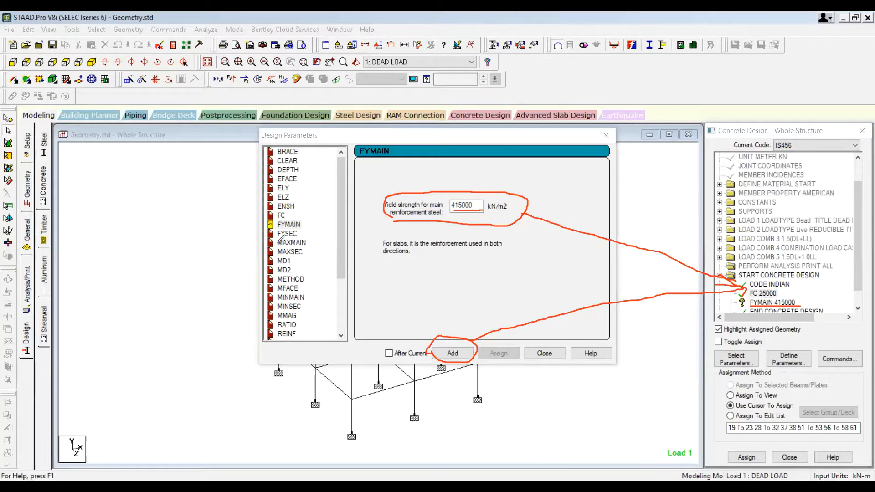
{"action": "mouse_move", "coordinate": [277, 236]}
{"action": "left_mouse_down"}
{"action": "mouse_move", "coordinate": [301, 235]}
{"action": "mouse_move", "coordinate": [269, 225]}
{"action": "mouse_move", "coordinate": [273, 237]}
{"action": "mouse_move", "coordinate": [283, 238]}
{"action": "left_mouse_up"}
{"action": "left_click", "coordinate": [286, 234]}
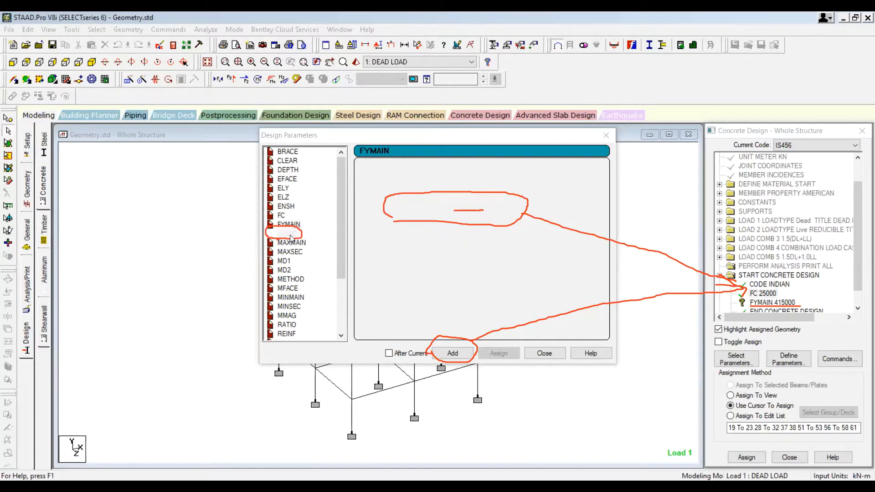
{"action": "left_click_drag", "start_coordinate": [477, 204], "coordinate": [411, 208]}
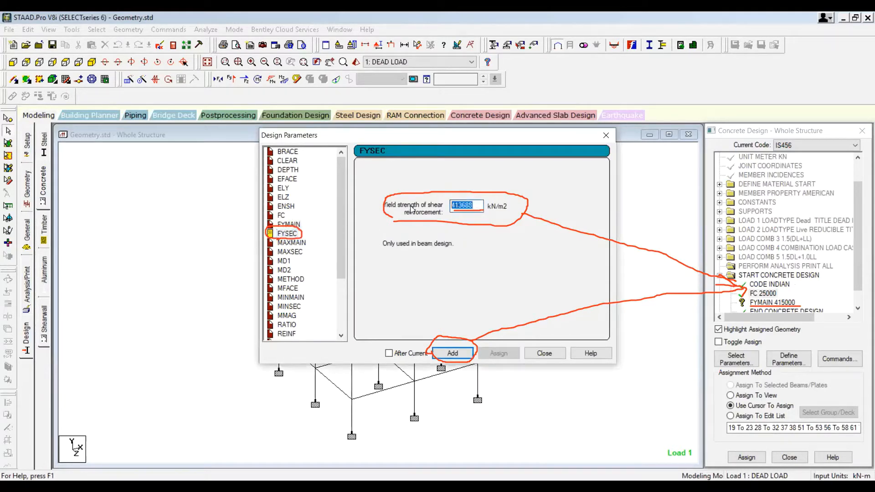
{"action": "type", "text": "415000"}
{"action": "left_click", "coordinate": [463, 354]}
{"action": "left_click", "coordinate": [545, 353]}
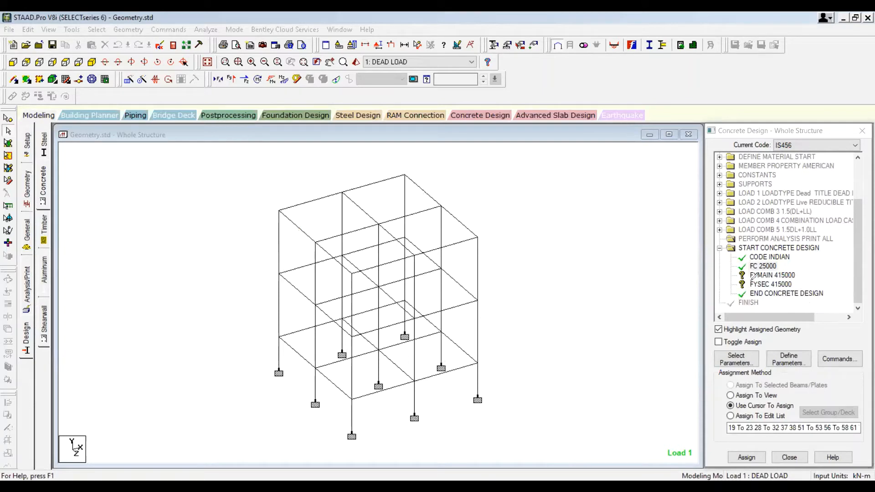
{"action": "mouse_move", "coordinate": [751, 279]}
{"action": "left_mouse_down"}
{"action": "mouse_move", "coordinate": [805, 278]}
{"action": "mouse_move", "coordinate": [812, 268]}
{"action": "left_mouse_up"}
{"action": "mouse_move", "coordinate": [690, 284]}
{"action": "left_mouse_down"}
{"action": "mouse_move", "coordinate": [469, 264]}
{"action": "mouse_move", "coordinate": [486, 277]}
{"action": "left_mouse_up"}
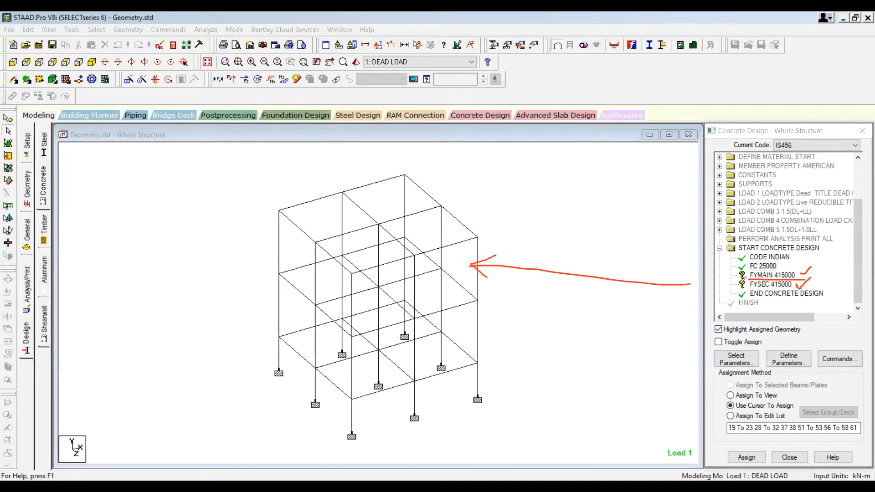
{"action": "mouse_move", "coordinate": [739, 287]}
{"action": "left_mouse_down"}
{"action": "mouse_move", "coordinate": [557, 314]}
{"action": "mouse_move", "coordinate": [488, 312]}
{"action": "left_mouse_up"}
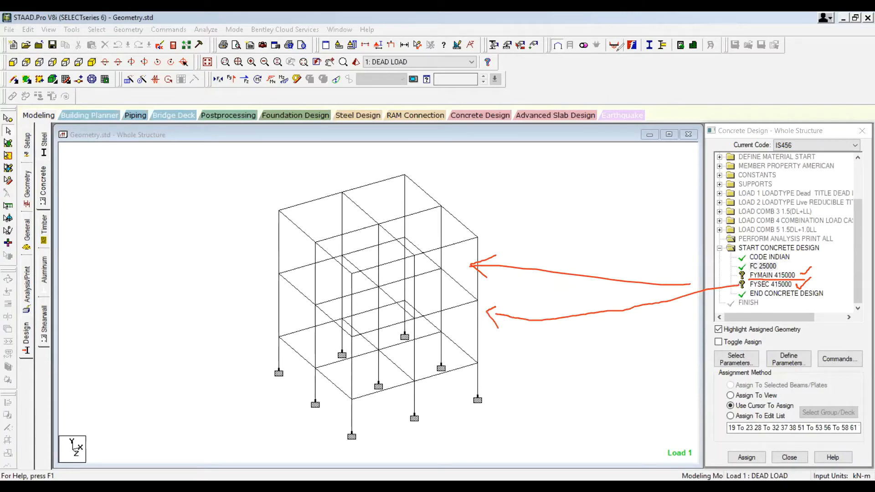
{"action": "key", "text": "e"}
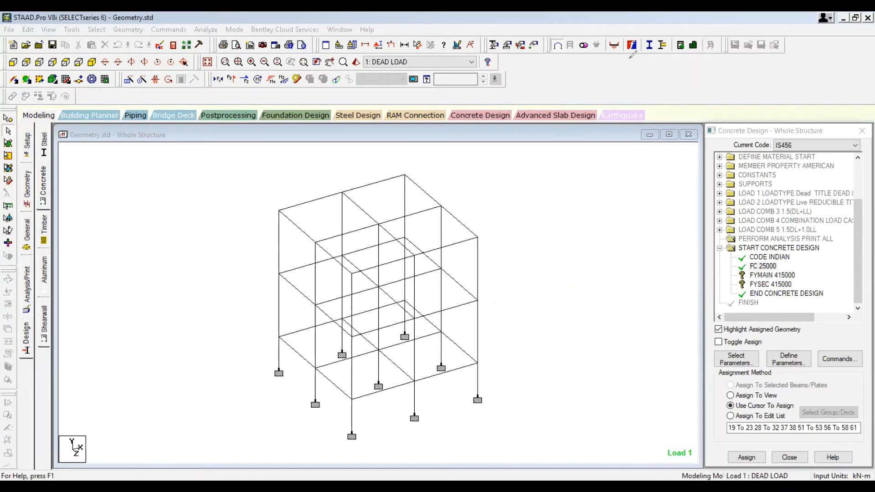
{"action": "key", "text": "Escape"}
Try to assign the FYMAIN 415000 parameter to the frame members using the selected beams method.
{"action": "left_click_drag", "start_coordinate": [220, 166], "coordinate": [537, 445]}
{"action": "left_click", "coordinate": [773, 275]}
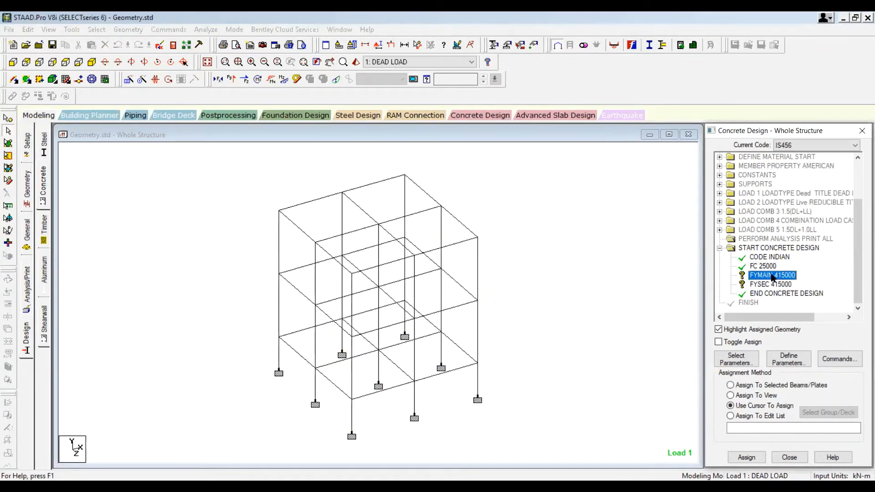
{"action": "left_click", "coordinate": [741, 387]}
{"action": "left_click", "coordinate": [746, 459]}
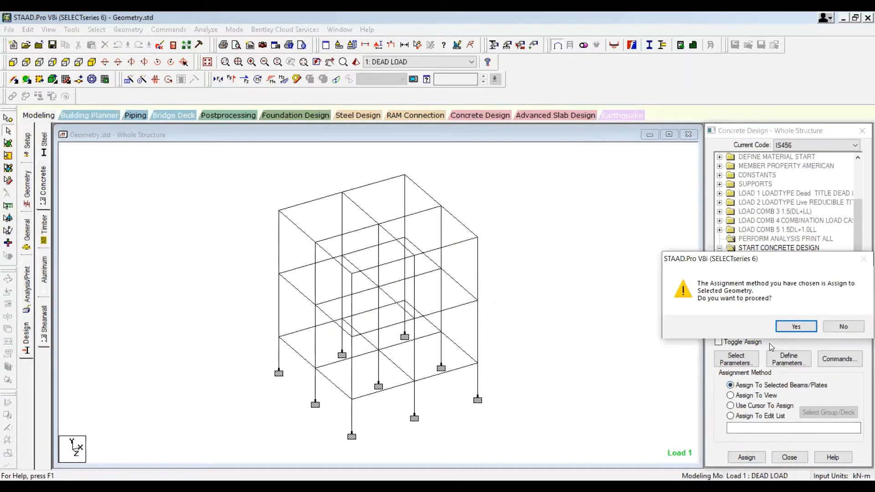
{"action": "left_click", "coordinate": [795, 326]}
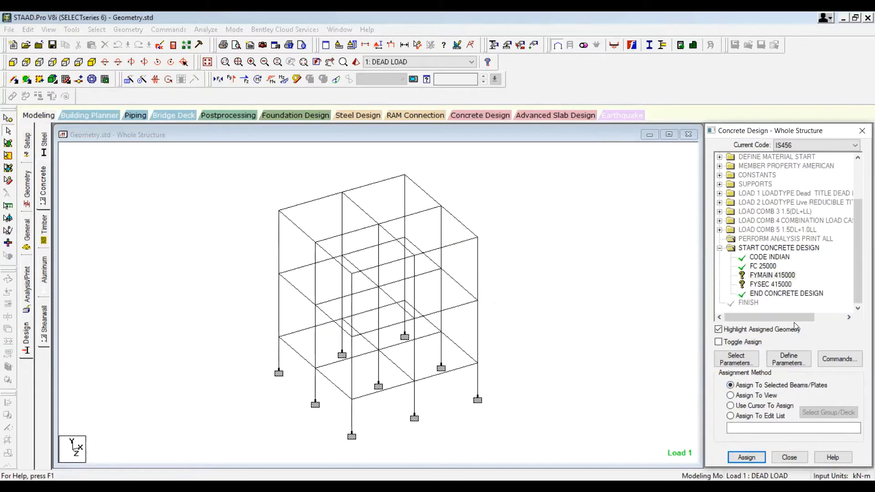
Assign the FYMAIN 415000 parameter to all members of the frame as selected geometry.
{"action": "left_click", "coordinate": [789, 275]}
{"action": "left_click_drag", "start_coordinate": [235, 165], "coordinate": [571, 439]}
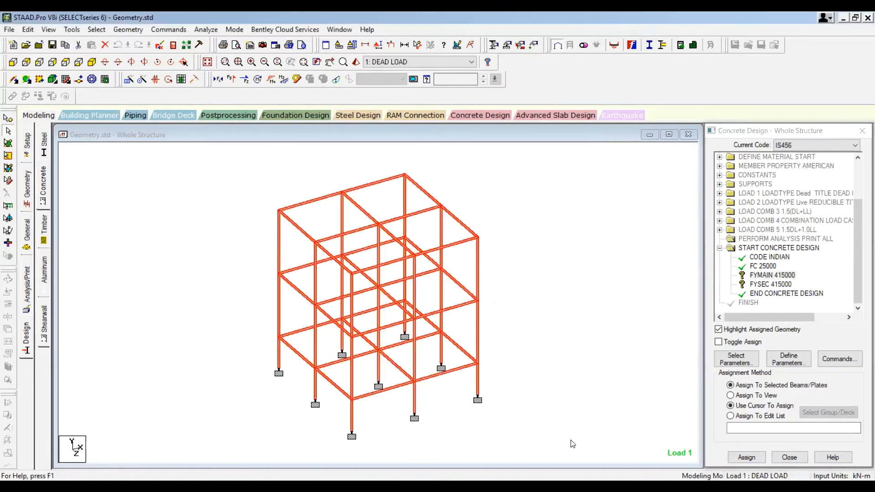
{"action": "left_click", "coordinate": [746, 458]}
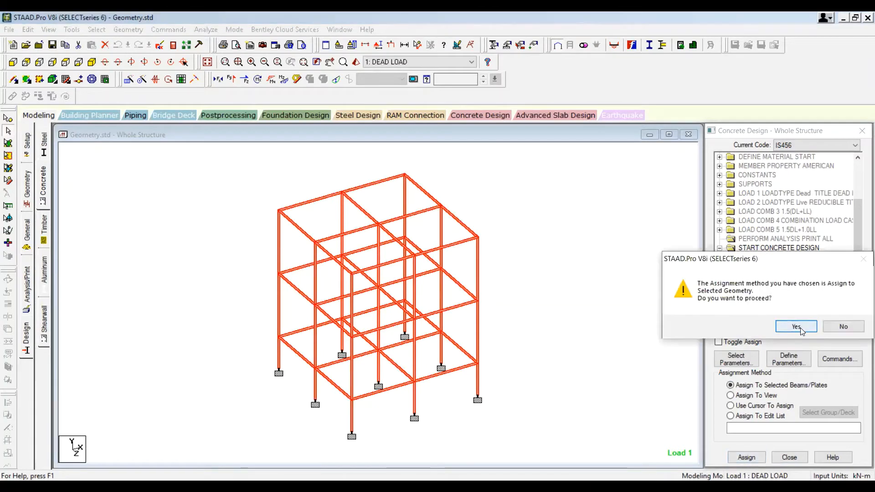
{"action": "key", "text": "Return"}
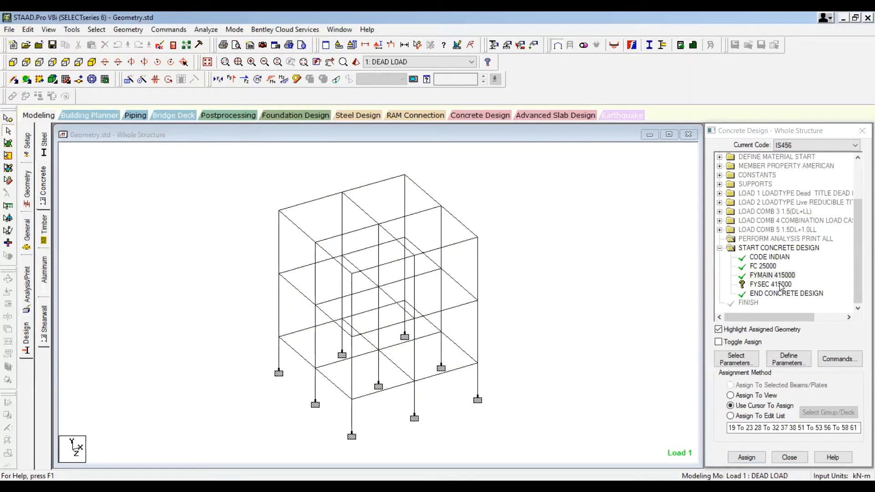
Assign the FYSEC 415000 parameter to all frame members as selected beams, and check which members the FC, FYMAIN and FYSEC parameters cover.
{"action": "left_click", "coordinate": [768, 284]}
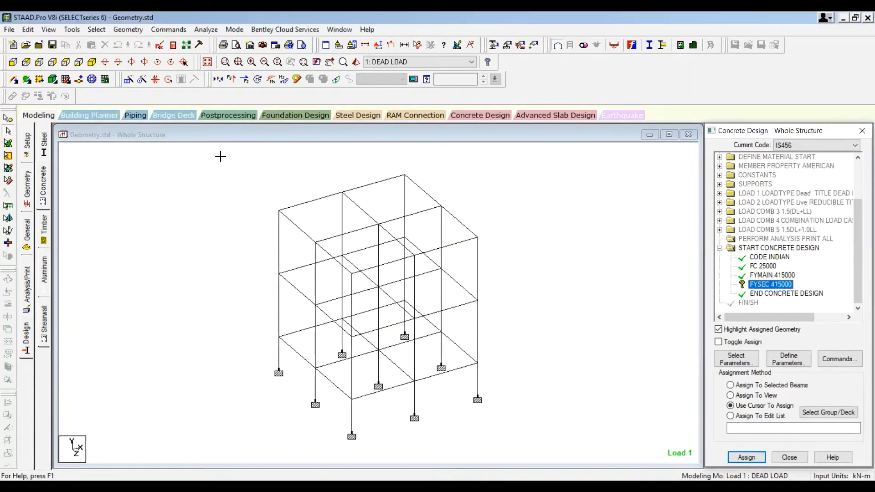
{"action": "left_click_drag", "start_coordinate": [220, 156], "coordinate": [558, 436]}
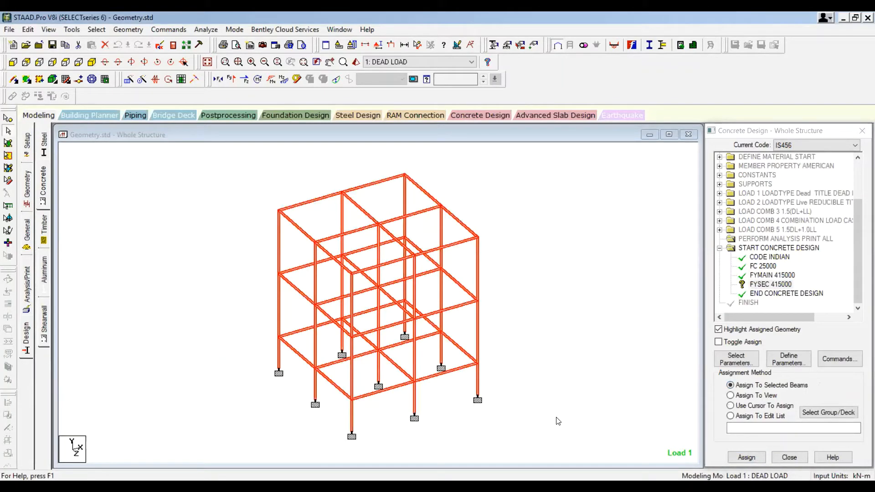
{"action": "left_click", "coordinate": [762, 458]}
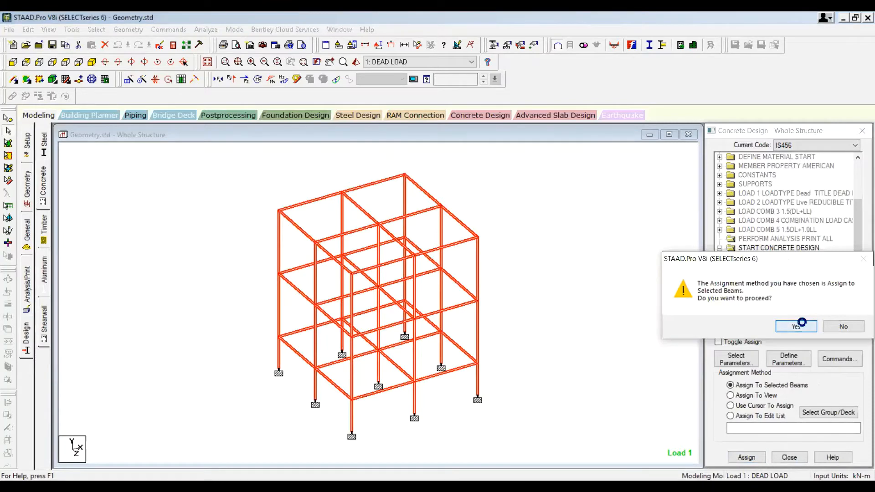
{"action": "left_click", "coordinate": [798, 325]}
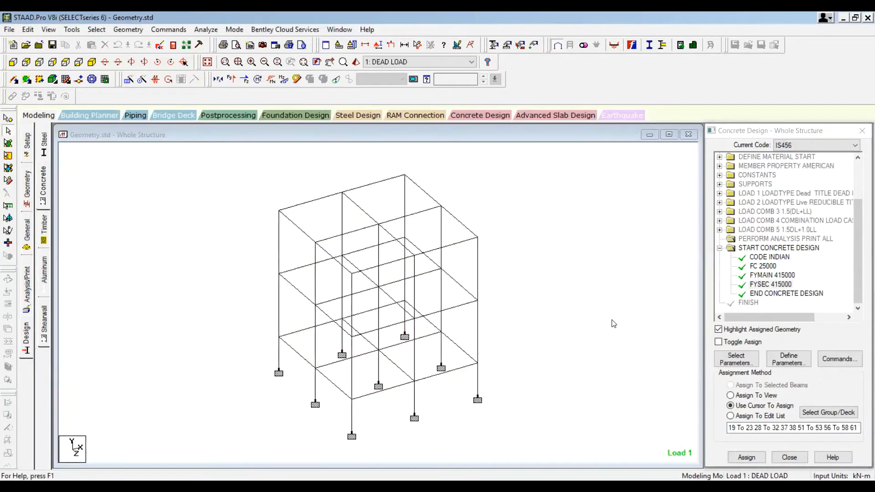
{"action": "left_click", "coordinate": [766, 268]}
{"action": "left_click", "coordinate": [773, 275]}
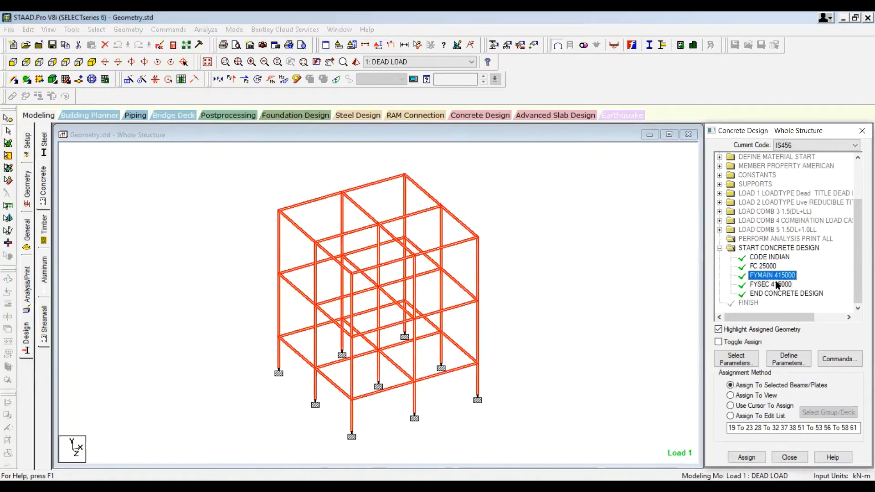
{"action": "left_click", "coordinate": [777, 284]}
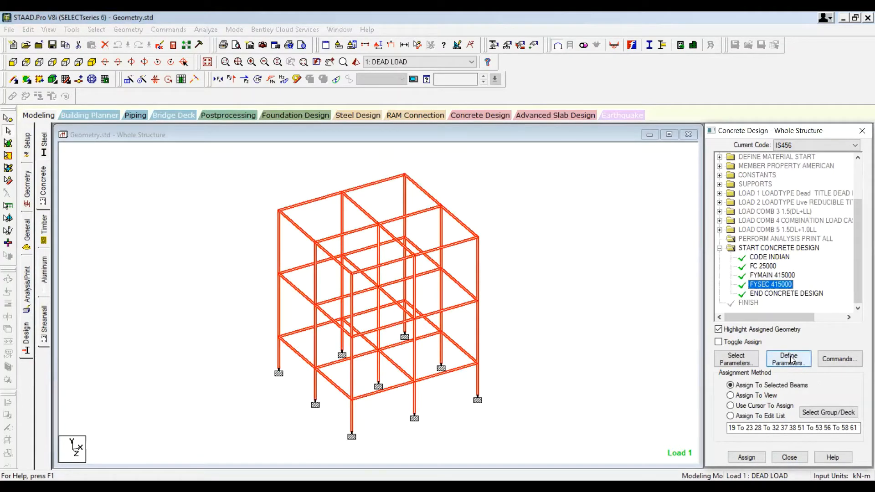
Open the design parameter definitions and bring up the TRACK parameter options.
{"action": "left_click", "coordinate": [790, 359]}
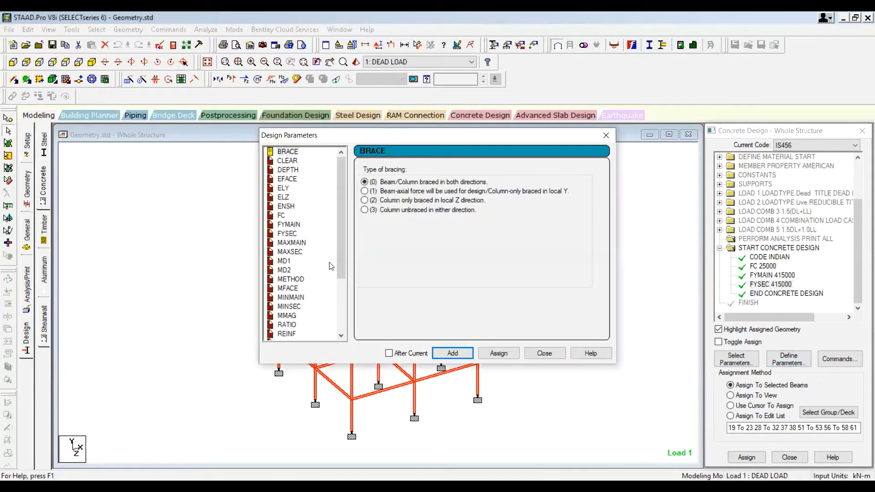
{"action": "scroll", "coordinate": [331, 267], "scroll_direction": "down", "scroll_amount": 3}
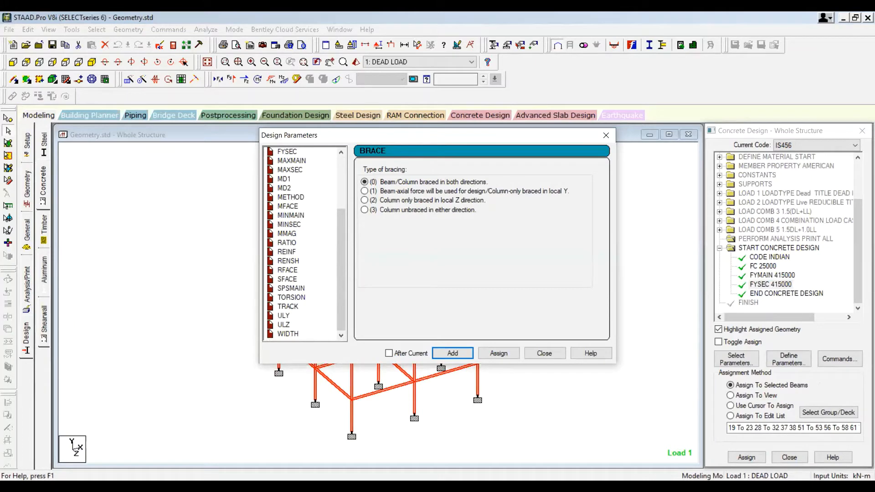
{"action": "mouse_move", "coordinate": [308, 302]}
{"action": "left_mouse_down"}
{"action": "mouse_move", "coordinate": [284, 296]}
{"action": "mouse_move", "coordinate": [278, 310]}
{"action": "mouse_move", "coordinate": [308, 306]}
{"action": "left_mouse_up"}
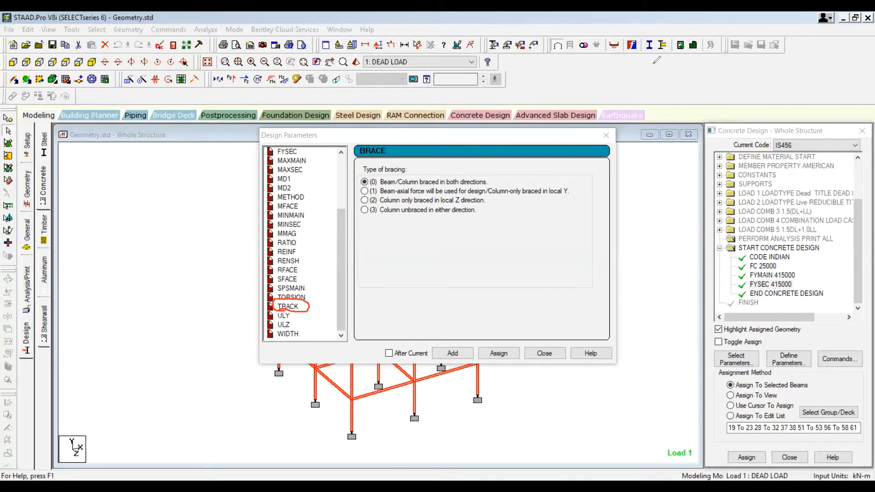
{"action": "left_click", "coordinate": [292, 309]}
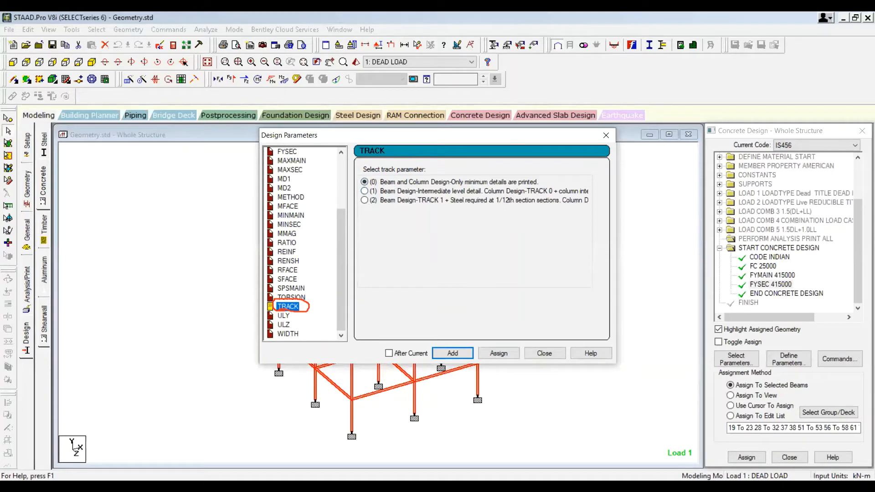
{"action": "mouse_move", "coordinate": [363, 170]}
{"action": "left_mouse_down"}
{"action": "mouse_move", "coordinate": [352, 191]}
{"action": "mouse_move", "coordinate": [362, 207]}
{"action": "left_mouse_up"}
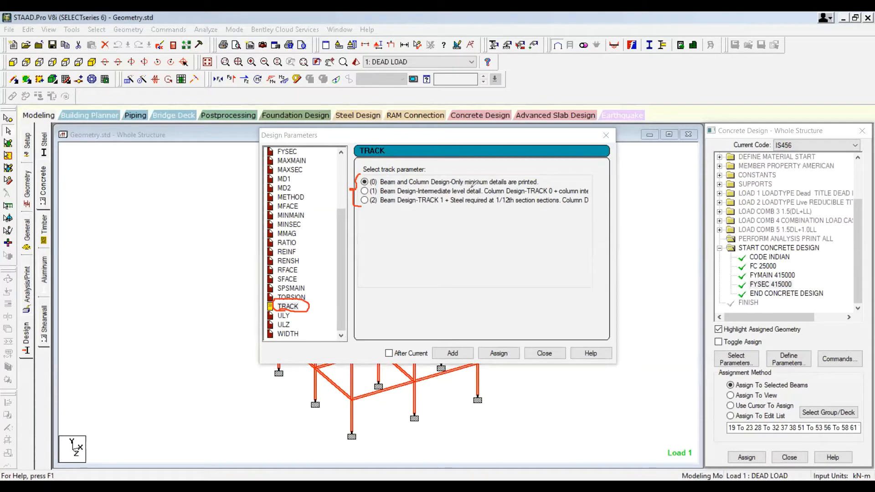
{"action": "mouse_move", "coordinate": [540, 182]}
{"action": "left_mouse_down"}
{"action": "mouse_move", "coordinate": [551, 173]}
{"action": "mouse_move", "coordinate": [535, 187]}
{"action": "left_mouse_up"}
{"action": "left_click_drag", "start_coordinate": [173, 45], "coordinate": [164, 237]}
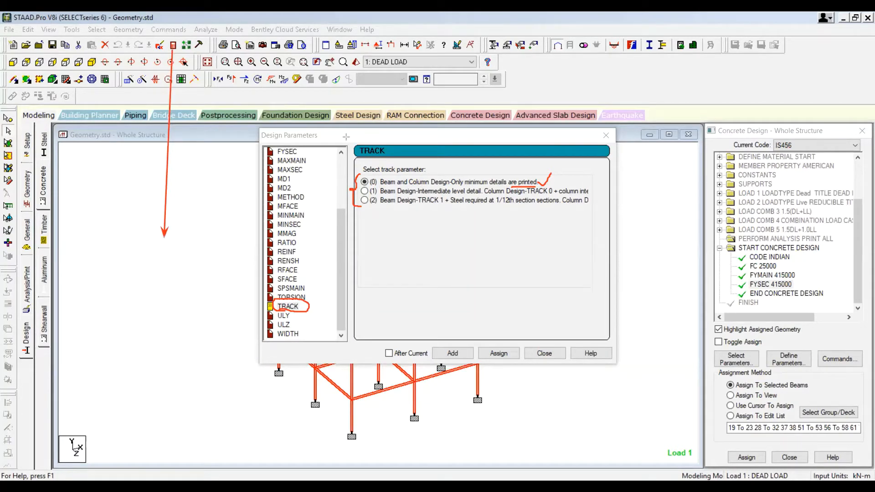
{"action": "key", "text": "ctrl+z"}
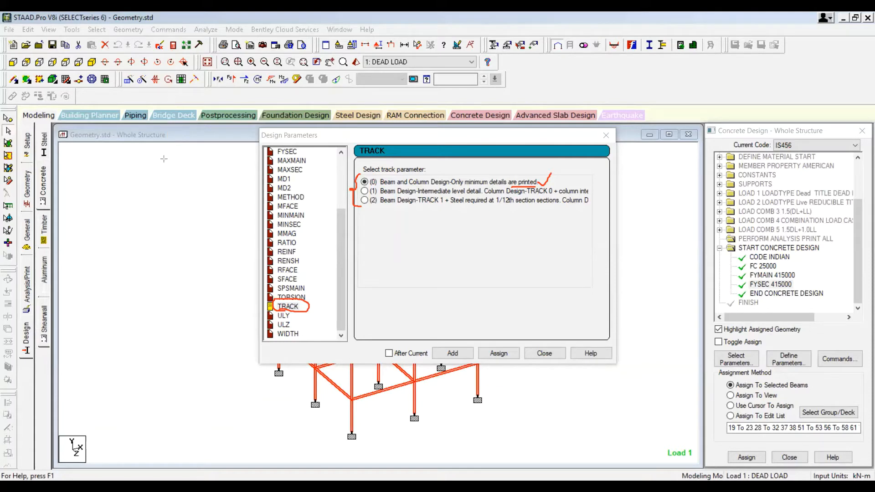
{"action": "left_click_drag", "start_coordinate": [157, 223], "coordinate": [172, 45]}
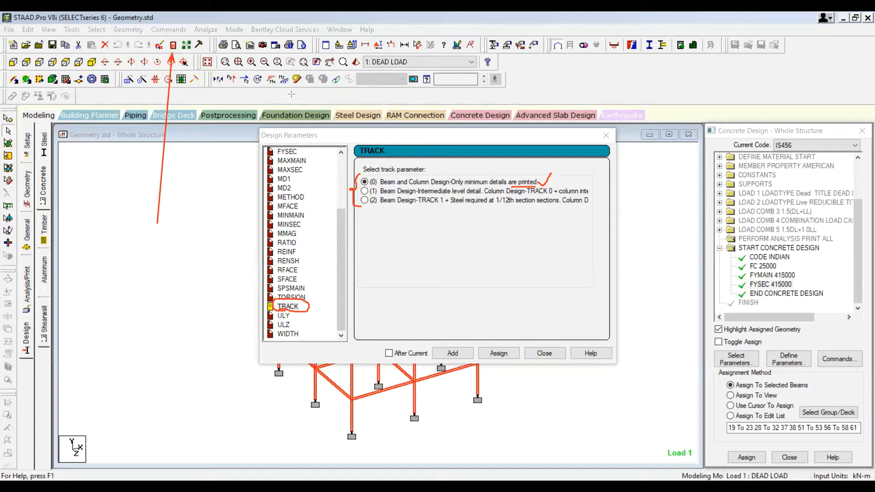
{"action": "mouse_move", "coordinate": [178, 42]}
{"action": "left_mouse_down"}
{"action": "mouse_move", "coordinate": [170, 38]}
{"action": "mouse_move", "coordinate": [165, 49]}
{"action": "mouse_move", "coordinate": [174, 54]}
{"action": "mouse_move", "coordinate": [180, 37]}
{"action": "left_mouse_up"}
{"action": "left_click_drag", "start_coordinate": [519, 141], "coordinate": [681, 88]}
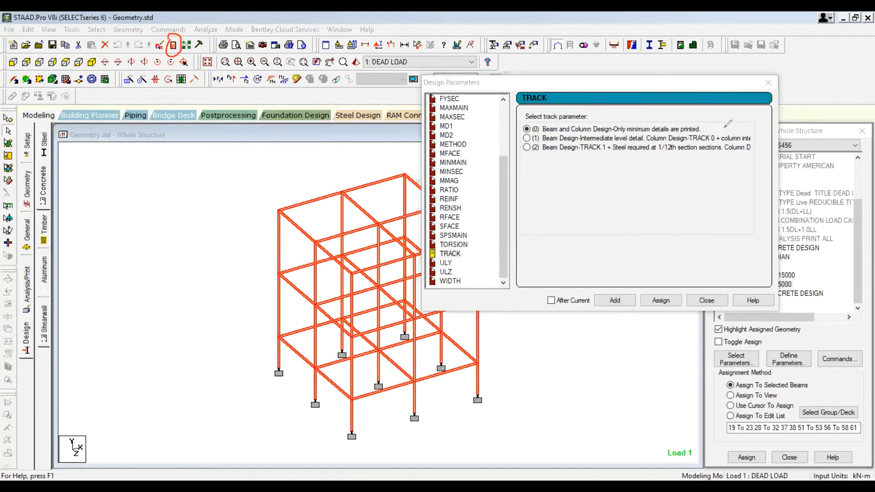
{"action": "mouse_move", "coordinate": [707, 132]}
{"action": "left_mouse_down"}
{"action": "mouse_move", "coordinate": [712, 121]}
{"action": "mouse_move", "coordinate": [756, 122]}
{"action": "left_mouse_up"}
{"action": "mouse_move", "coordinate": [545, 154]}
{"action": "left_mouse_down"}
{"action": "mouse_move", "coordinate": [753, 150]}
{"action": "mouse_move", "coordinate": [723, 156]}
{"action": "mouse_move", "coordinate": [732, 151]}
{"action": "left_mouse_up"}
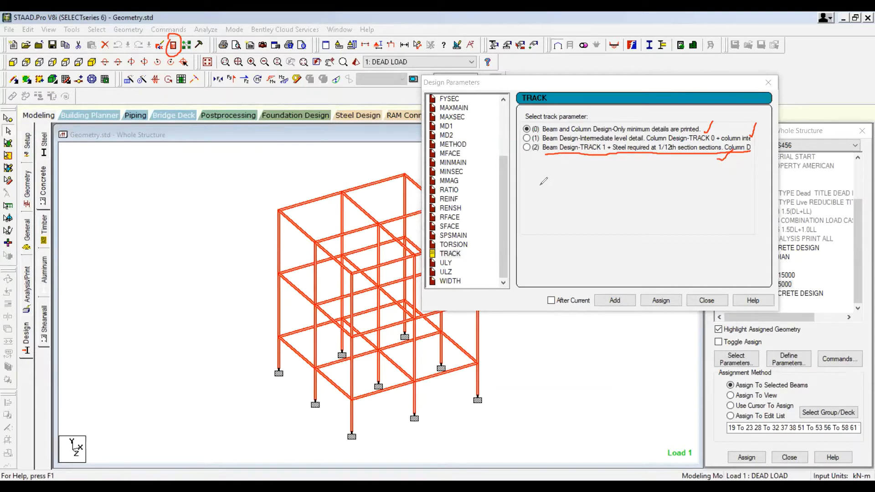
{"action": "left_click_drag", "start_coordinate": [539, 185], "coordinate": [554, 185]}
{"action": "left_click_drag", "start_coordinate": [517, 139], "coordinate": [531, 138]}
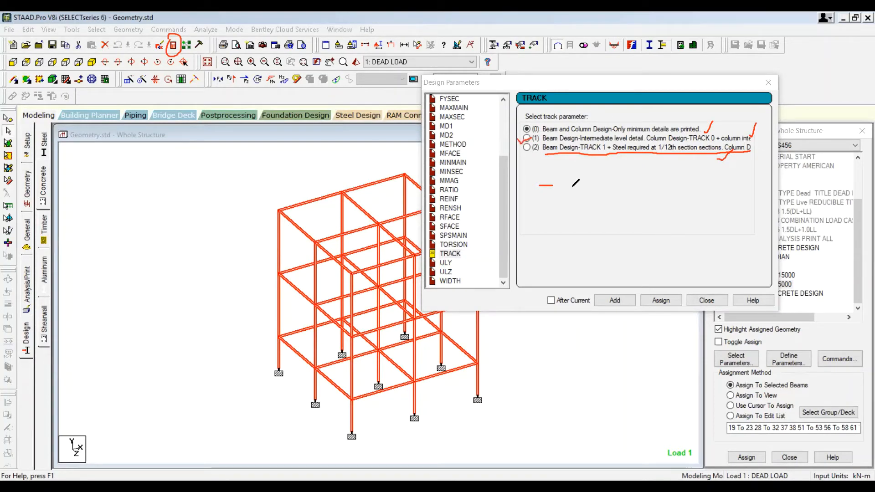
{"action": "mouse_move", "coordinate": [572, 186]}
{"action": "left_mouse_down"}
{"action": "mouse_move", "coordinate": [582, 193]}
{"action": "mouse_move", "coordinate": [577, 201]}
{"action": "left_mouse_up"}
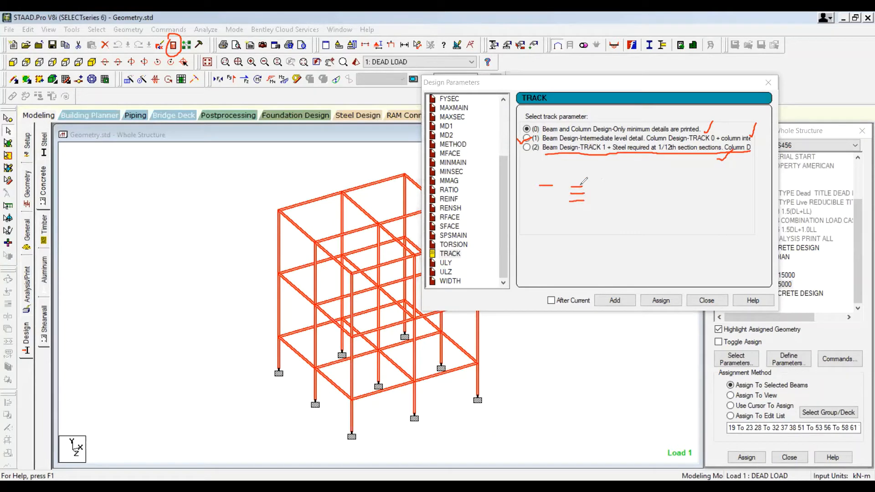
{"action": "left_click", "coordinate": [569, 209]}
{"action": "left_click_drag", "start_coordinate": [520, 148], "coordinate": [533, 144]}
{"action": "mouse_move", "coordinate": [600, 185]}
{"action": "left_mouse_down"}
{"action": "mouse_move", "coordinate": [611, 184]}
{"action": "mouse_move", "coordinate": [612, 227]}
{"action": "mouse_move", "coordinate": [624, 238]}
{"action": "left_mouse_up"}
{"action": "left_click", "coordinate": [600, 220]}
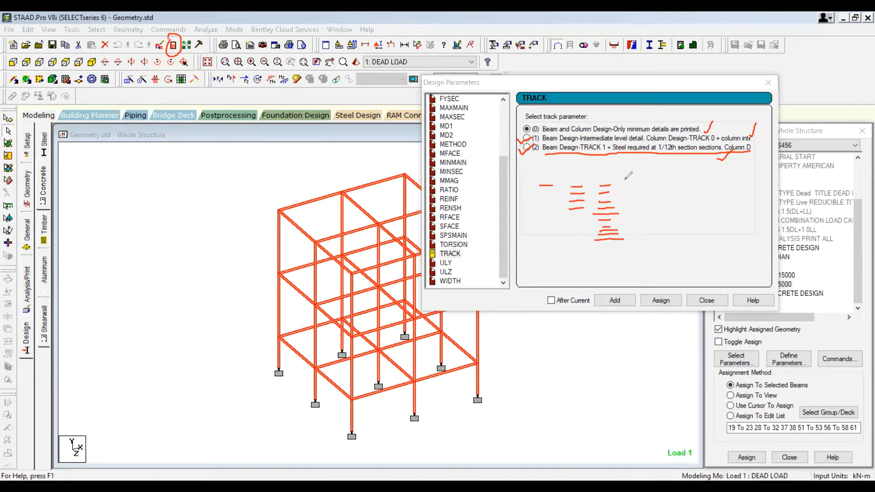
{"action": "mouse_move", "coordinate": [627, 182]}
{"action": "left_mouse_down"}
{"action": "mouse_move", "coordinate": [635, 234]}
{"action": "mouse_move", "coordinate": [628, 245]}
{"action": "left_mouse_up"}
{"action": "left_click_drag", "start_coordinate": [531, 180], "coordinate": [550, 170]}
{"action": "left_click_drag", "start_coordinate": [636, 204], "coordinate": [651, 202]}
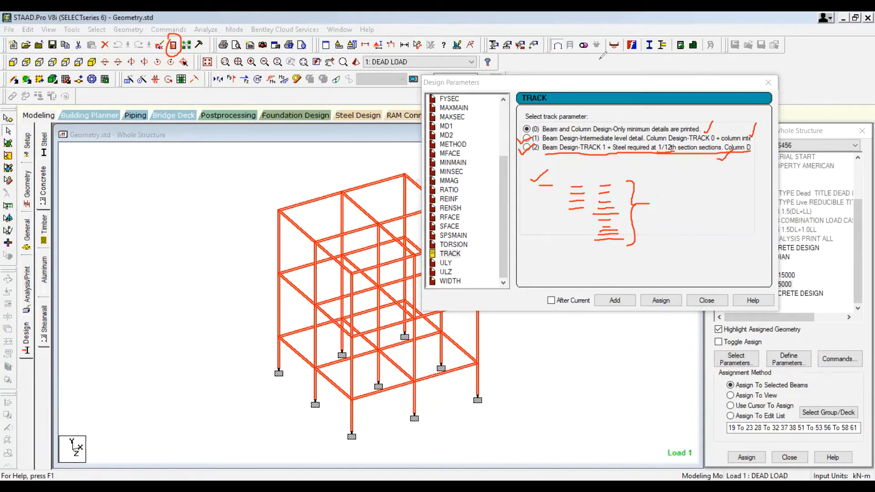
Add the TRACK parameter with option 0, printing only minimum beam and column design details, to the concrete design.
{"action": "key", "text": "e"}
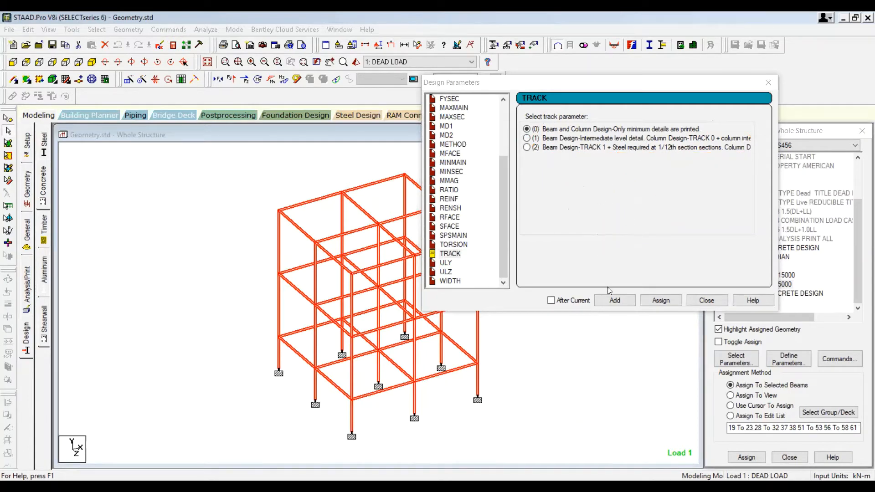
{"action": "left_click", "coordinate": [613, 300]}
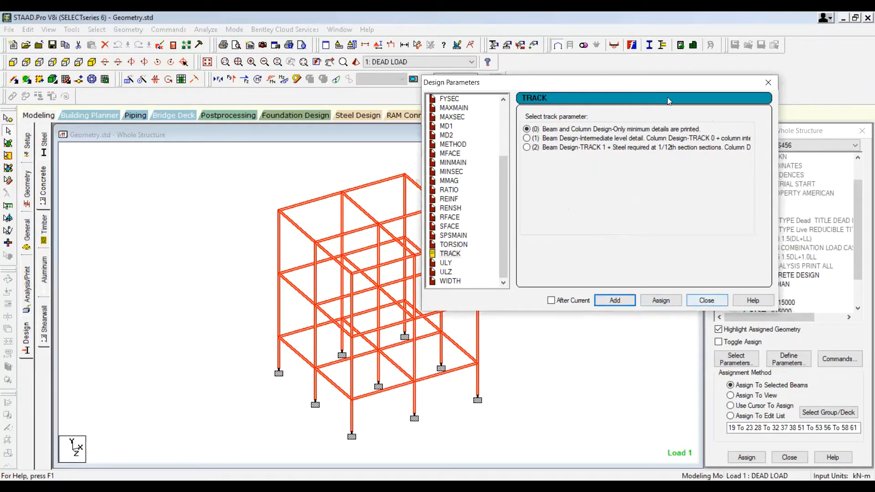
Close the design parameter definitions.
{"action": "left_click_drag", "start_coordinate": [666, 82], "coordinate": [575, 53]}
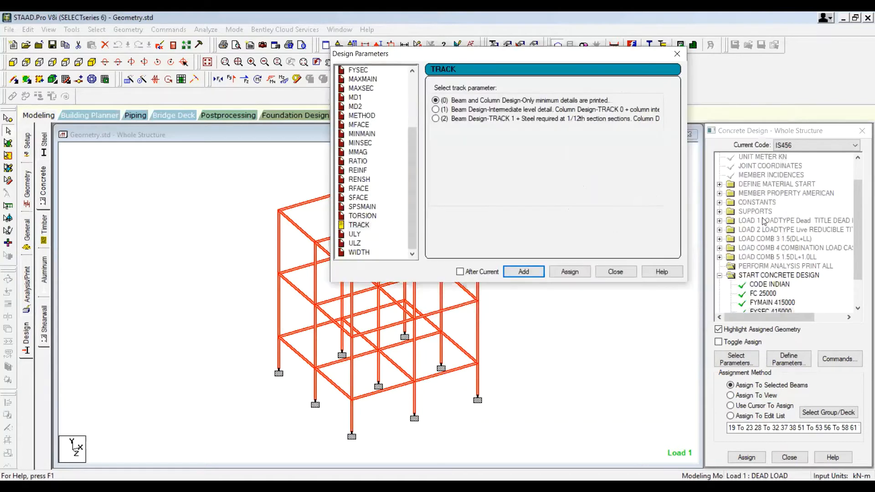
{"action": "left_click", "coordinate": [616, 271]}
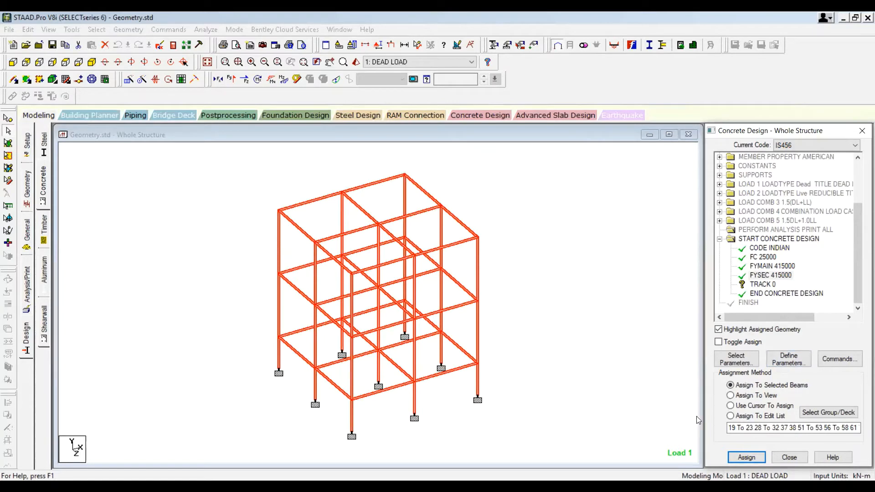
Add another TRACK parameter with option 1, intermediate-level beam design detail, to the concrete design and close the parameter definitions.
{"action": "left_click", "coordinate": [797, 365]}
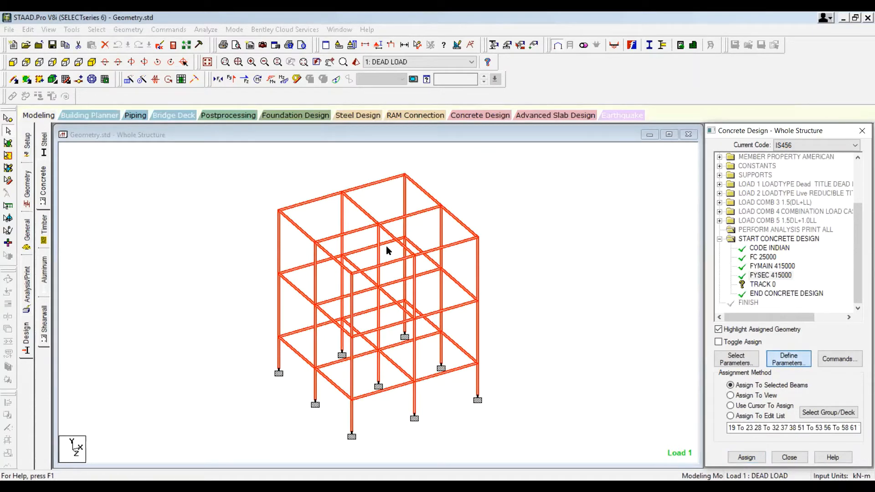
{"action": "scroll", "coordinate": [324, 288], "scroll_direction": "down", "scroll_amount": 5}
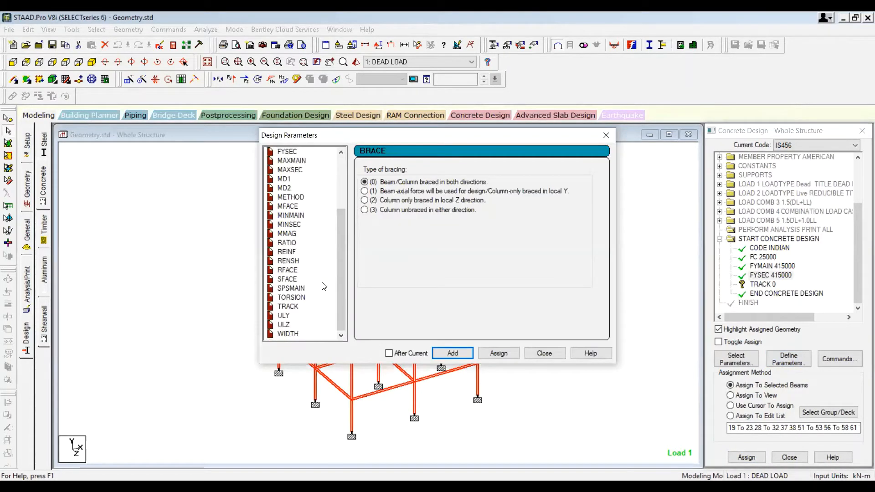
{"action": "left_click", "coordinate": [287, 308]}
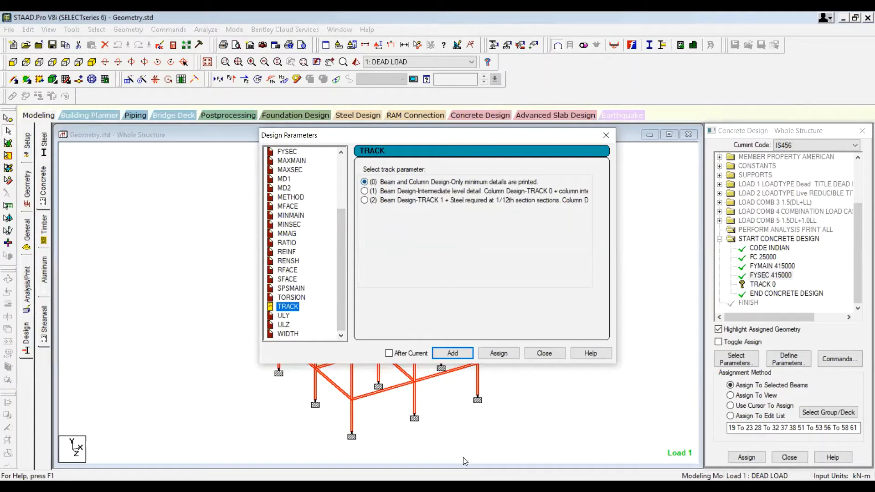
{"action": "mouse_move", "coordinate": [372, 187]}
{"action": "left_mouse_down"}
{"action": "mouse_move", "coordinate": [375, 175]}
{"action": "mouse_move", "coordinate": [372, 182]}
{"action": "left_mouse_up"}
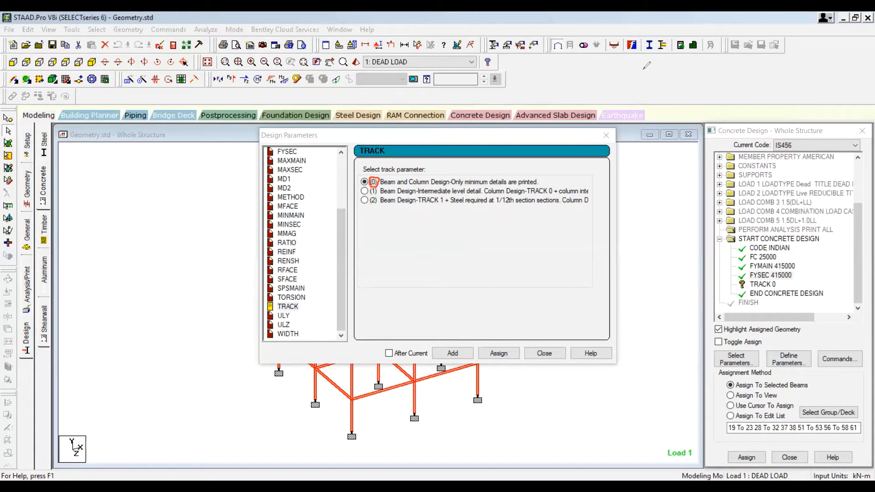
{"action": "left_click", "coordinate": [365, 191]}
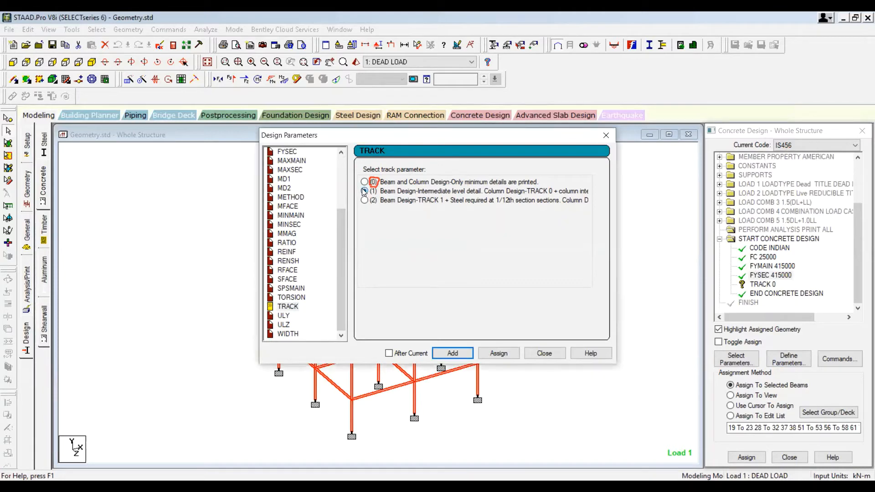
{"action": "left_click", "coordinate": [461, 354]}
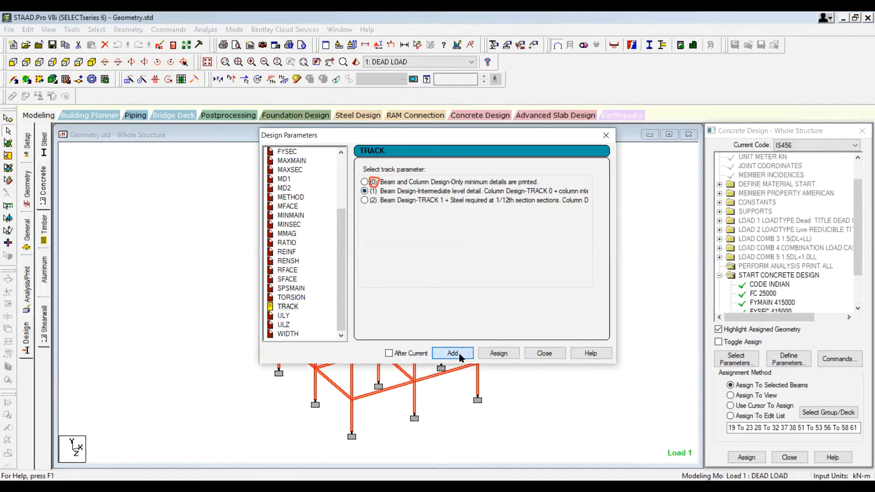
{"action": "left_click", "coordinate": [545, 353]}
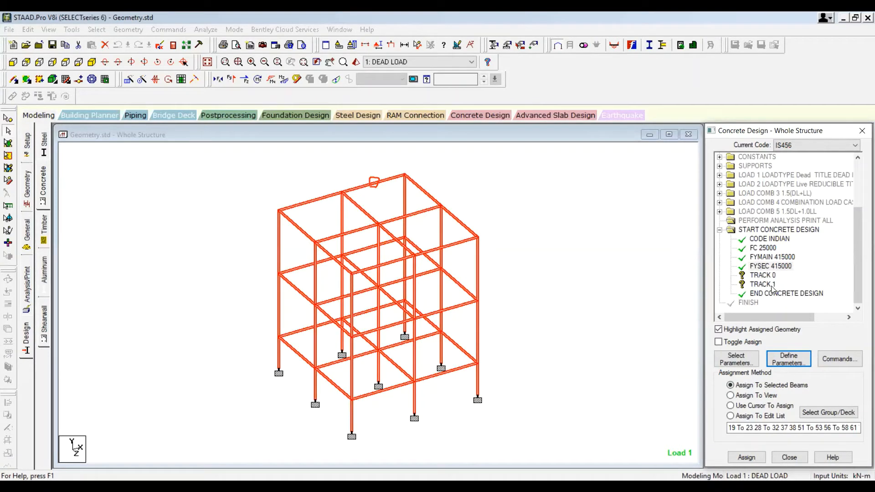
Delete the TRACK 1 parameter from the concrete design.
{"action": "left_click", "coordinate": [766, 285]}
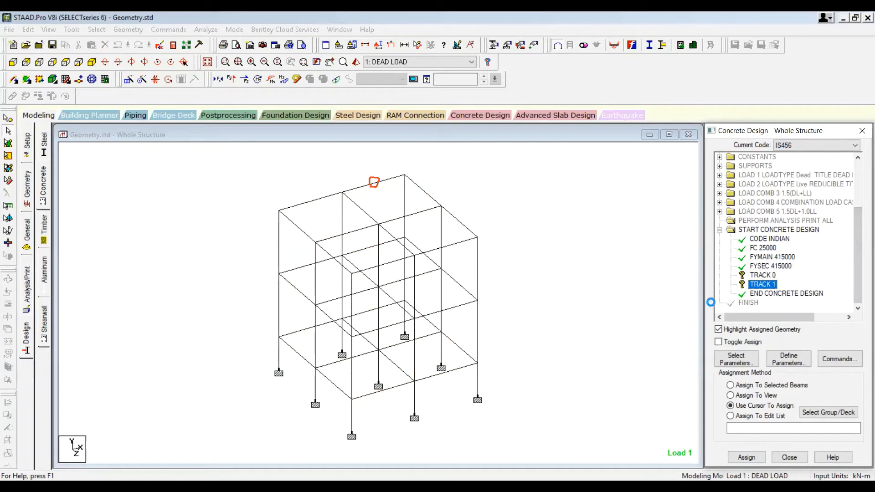
{"action": "key", "text": "Delete"}
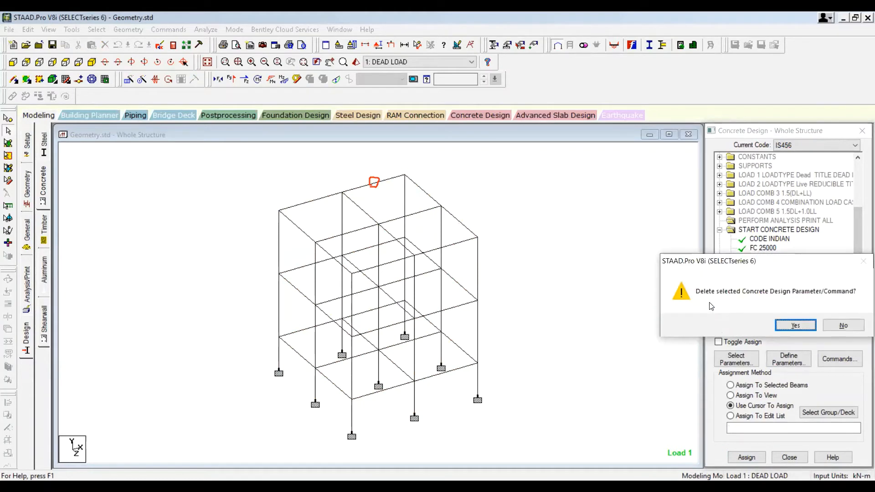
{"action": "left_click", "coordinate": [797, 328]}
Assign the TRACK 0 parameter to all members of the frame as selected beams.
{"action": "left_click", "coordinate": [764, 285]}
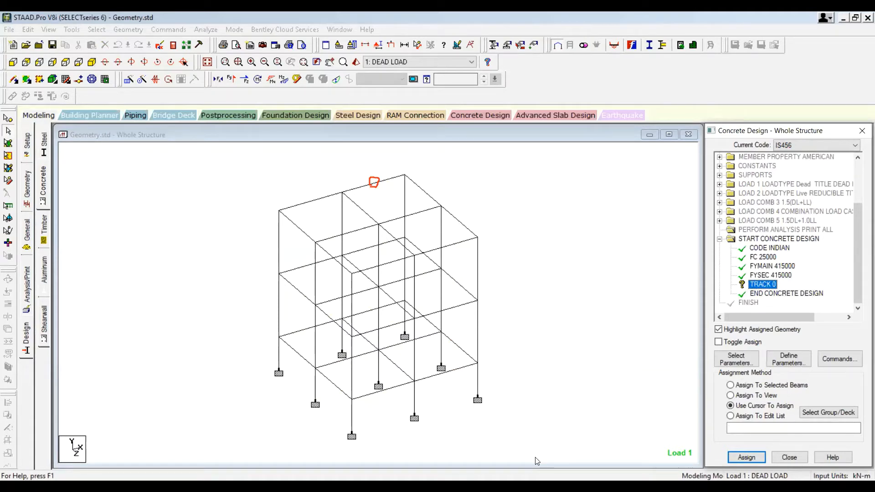
{"action": "left_click", "coordinate": [550, 125]}
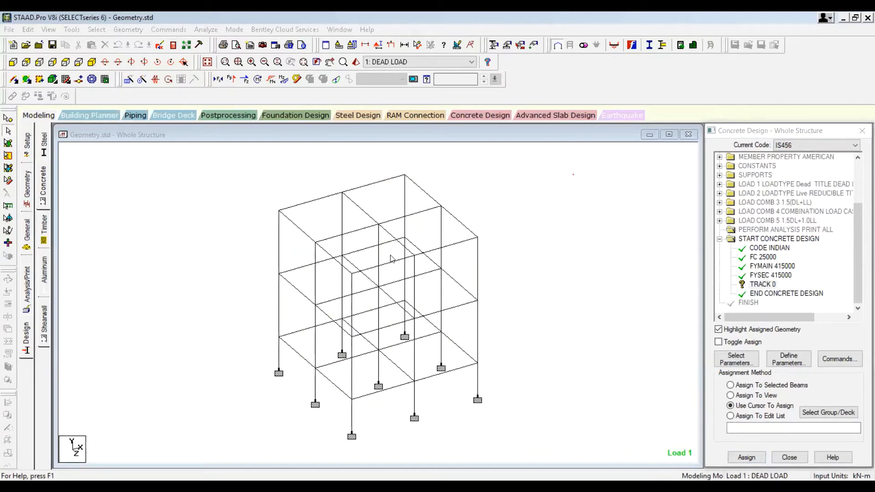
{"action": "left_click", "coordinate": [766, 285]}
{"action": "left_click_drag", "start_coordinate": [207, 153], "coordinate": [554, 448]}
{"action": "left_click", "coordinate": [730, 386]}
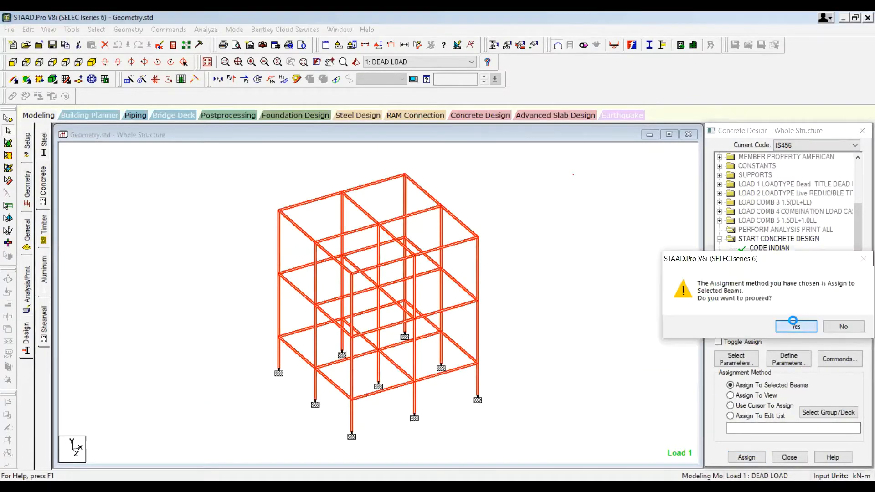
{"action": "left_click", "coordinate": [793, 323]}
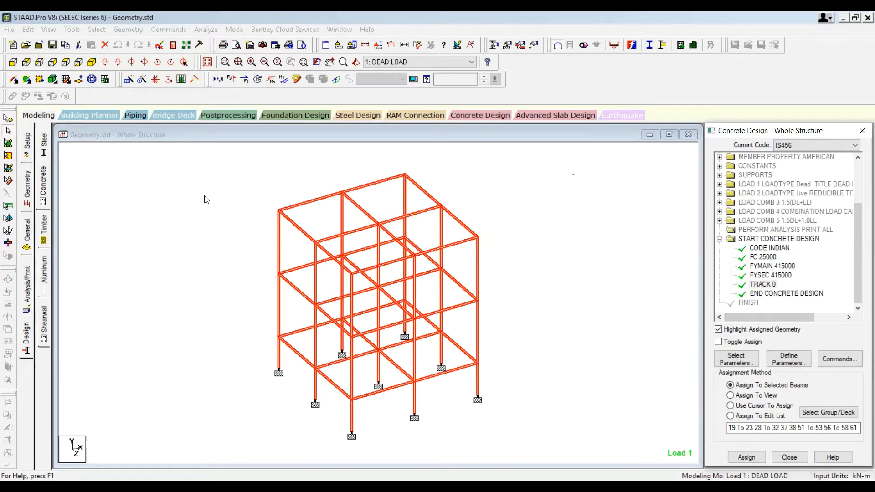
{"action": "left_click_drag", "start_coordinate": [191, 162], "coordinate": [562, 461]}
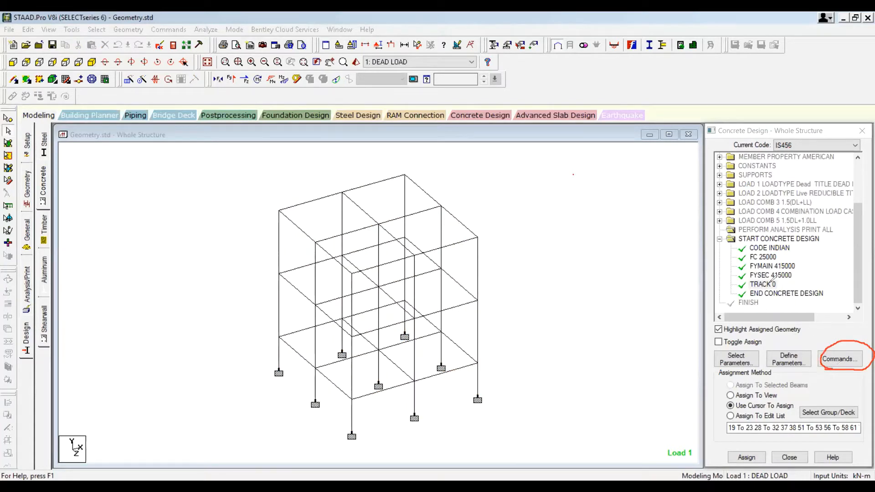
{"action": "mouse_move", "coordinate": [730, 248]}
{"action": "left_mouse_down"}
{"action": "mouse_move", "coordinate": [722, 270]}
{"action": "mouse_move", "coordinate": [737, 288]}
{"action": "left_mouse_up"}
{"action": "mouse_move", "coordinate": [791, 251]}
{"action": "left_mouse_down"}
{"action": "mouse_move", "coordinate": [822, 252]}
{"action": "mouse_move", "coordinate": [817, 265]}
{"action": "left_mouse_up"}
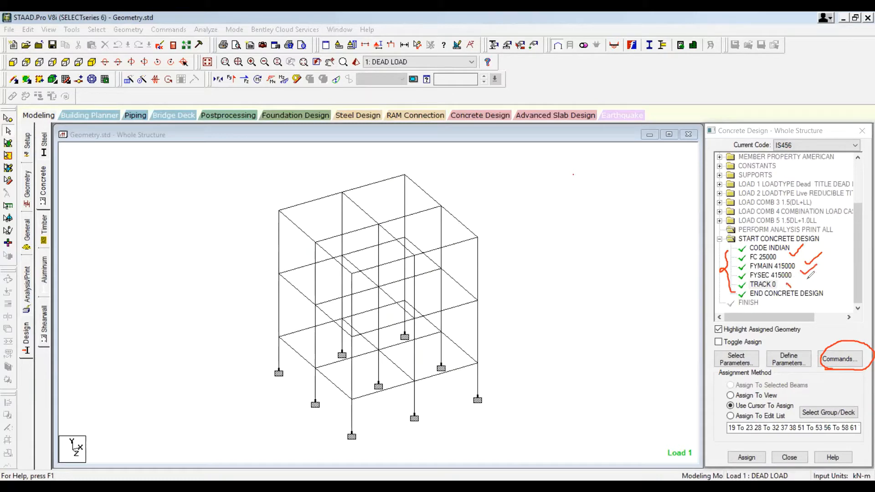
{"action": "left_click_drag", "start_coordinate": [780, 287], "coordinate": [807, 279]}
{"action": "left_click", "coordinate": [585, 60]}
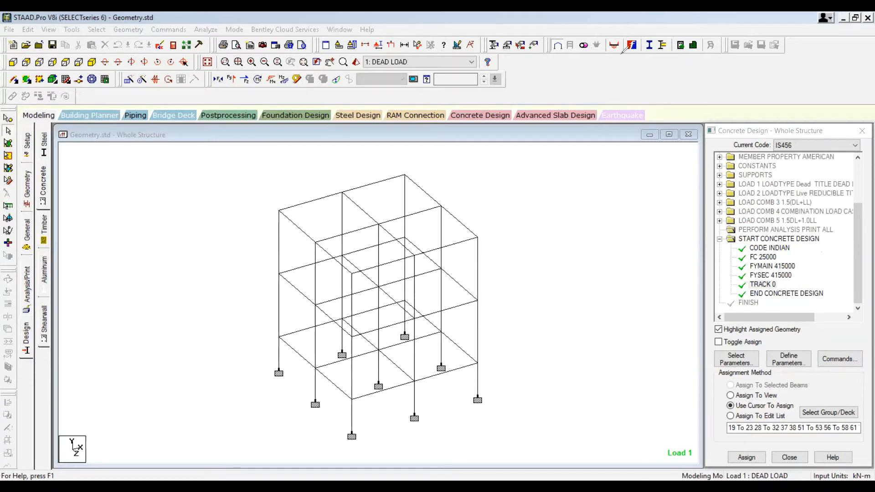
Open the concrete design commands and examine the beam, column, slab/element and take-off options.
{"action": "left_click", "coordinate": [841, 360]}
{"action": "left_click", "coordinate": [591, 434]}
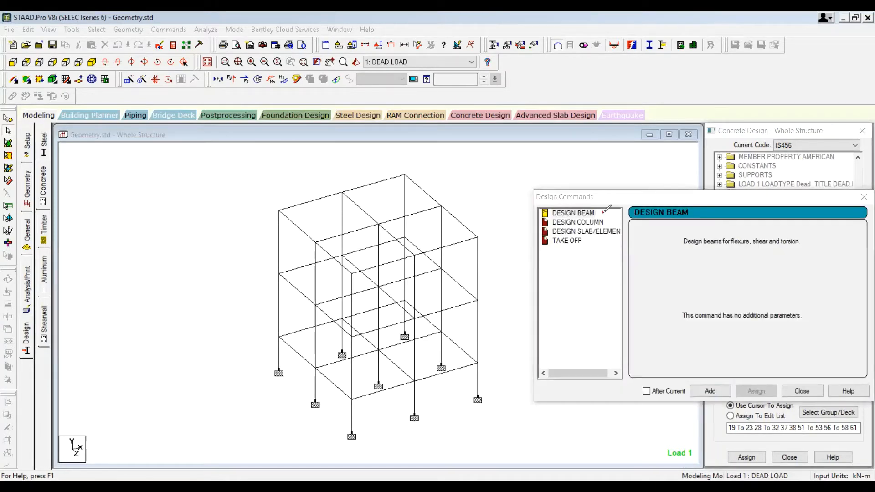
{"action": "mouse_move", "coordinate": [603, 212]}
{"action": "left_mouse_down"}
{"action": "mouse_move", "coordinate": [624, 200]}
{"action": "mouse_move", "coordinate": [615, 222]}
{"action": "mouse_move", "coordinate": [624, 212]}
{"action": "mouse_move", "coordinate": [622, 241]}
{"action": "mouse_move", "coordinate": [636, 229]}
{"action": "left_mouse_up"}
{"action": "mouse_move", "coordinate": [552, 248]}
{"action": "left_mouse_down"}
{"action": "mouse_move", "coordinate": [588, 245]}
{"action": "mouse_move", "coordinate": [574, 231]}
{"action": "mouse_move", "coordinate": [550, 234]}
{"action": "mouse_move", "coordinate": [560, 249]}
{"action": "mouse_move", "coordinate": [573, 247]}
{"action": "left_mouse_up"}
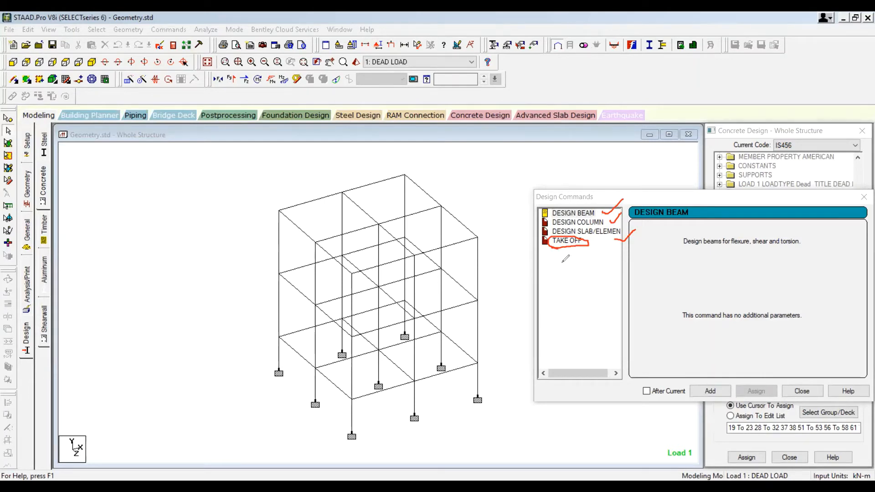
{"action": "mouse_move", "coordinate": [553, 269]}
{"action": "left_mouse_down"}
{"action": "mouse_move", "coordinate": [588, 266]}
{"action": "mouse_move", "coordinate": [570, 286]}
{"action": "mouse_move", "coordinate": [592, 284]}
{"action": "left_mouse_up"}
{"action": "mouse_move", "coordinate": [279, 186]}
{"action": "left_mouse_down"}
{"action": "mouse_move", "coordinate": [251, 199]}
{"action": "mouse_move", "coordinate": [260, 255]}
{"action": "left_mouse_up"}
{"action": "left_click_drag", "start_coordinate": [262, 308], "coordinate": [295, 363]}
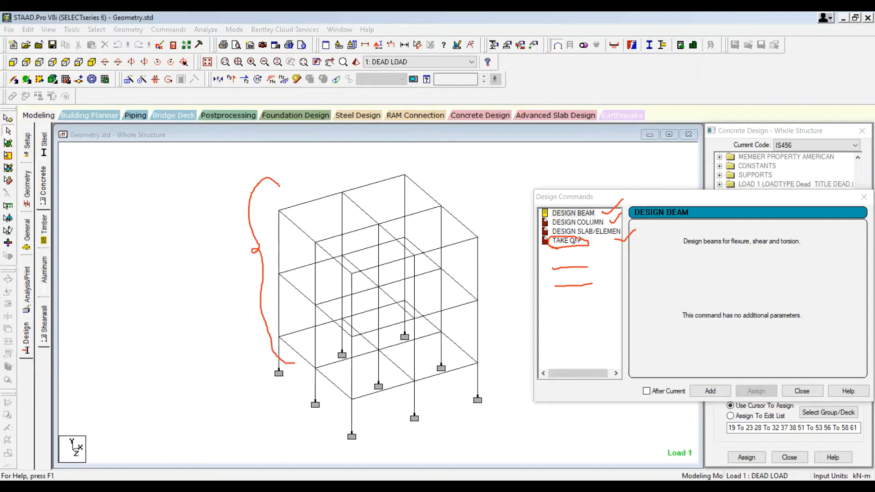
{"action": "mouse_move", "coordinate": [602, 267]}
{"action": "left_mouse_down"}
{"action": "mouse_move", "coordinate": [606, 273]}
{"action": "mouse_move", "coordinate": [620, 263]}
{"action": "left_mouse_up"}
{"action": "mouse_move", "coordinate": [599, 279]}
{"action": "left_mouse_down"}
{"action": "mouse_move", "coordinate": [605, 290]}
{"action": "mouse_move", "coordinate": [621, 274]}
{"action": "left_mouse_up"}
{"action": "key", "text": "Delete"}
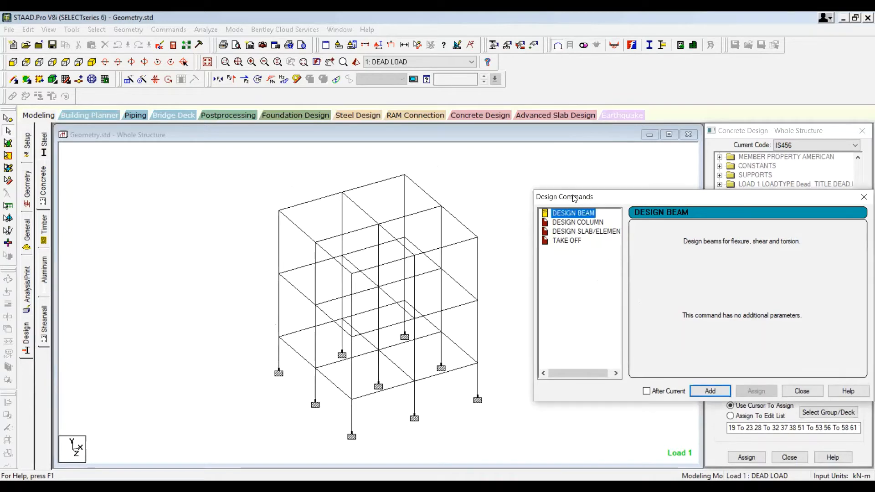
Add the DESIGN BEAM command to the concrete design and close the design commands.
{"action": "left_click_drag", "start_coordinate": [578, 196], "coordinate": [474, 155]}
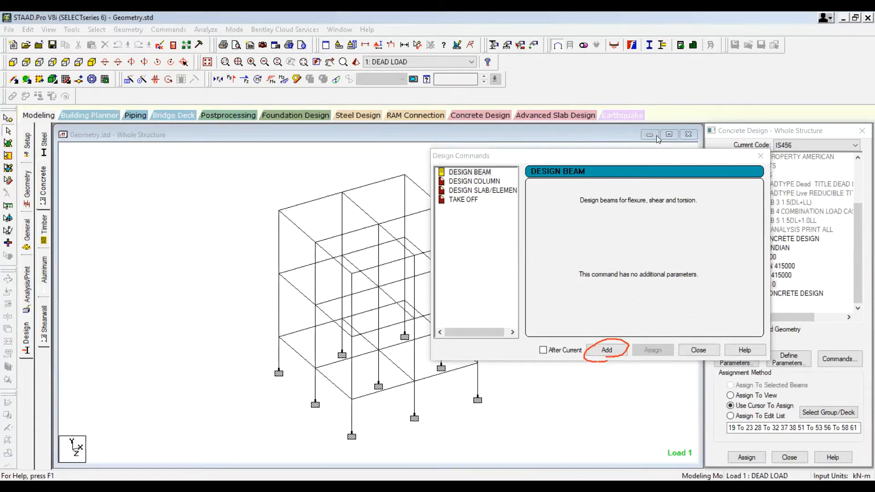
{"action": "left_click_drag", "start_coordinate": [660, 161], "coordinate": [506, 163]}
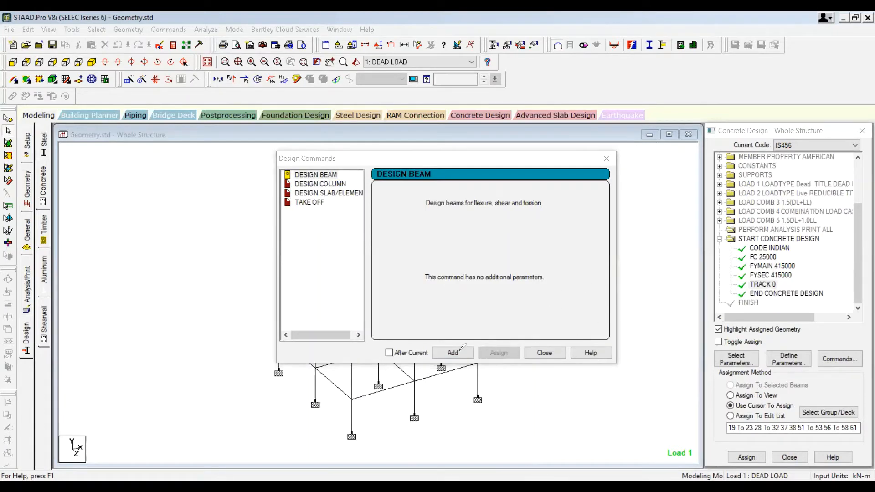
{"action": "mouse_move", "coordinate": [460, 338]}
{"action": "left_mouse_down"}
{"action": "mouse_move", "coordinate": [427, 350]}
{"action": "mouse_move", "coordinate": [478, 358]}
{"action": "mouse_move", "coordinate": [451, 330]}
{"action": "mouse_move", "coordinate": [515, 330]}
{"action": "mouse_move", "coordinate": [729, 279]}
{"action": "mouse_move", "coordinate": [724, 294]}
{"action": "left_mouse_up"}
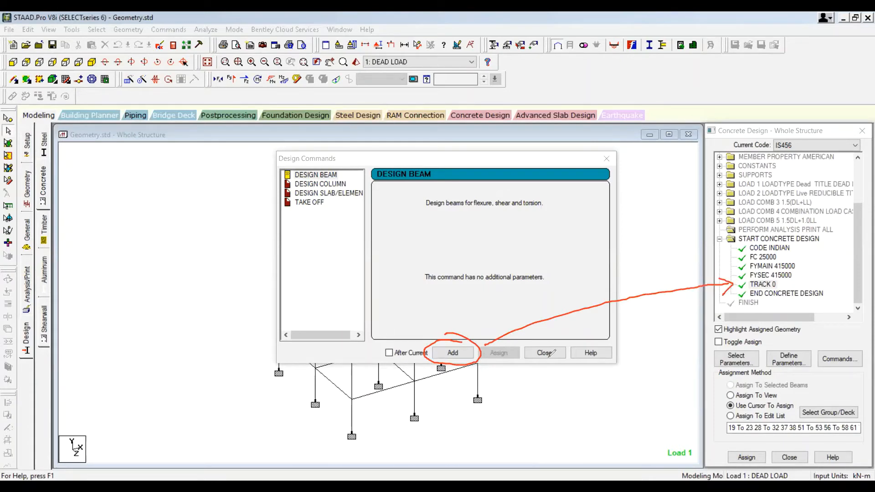
{"action": "left_click", "coordinate": [455, 356]}
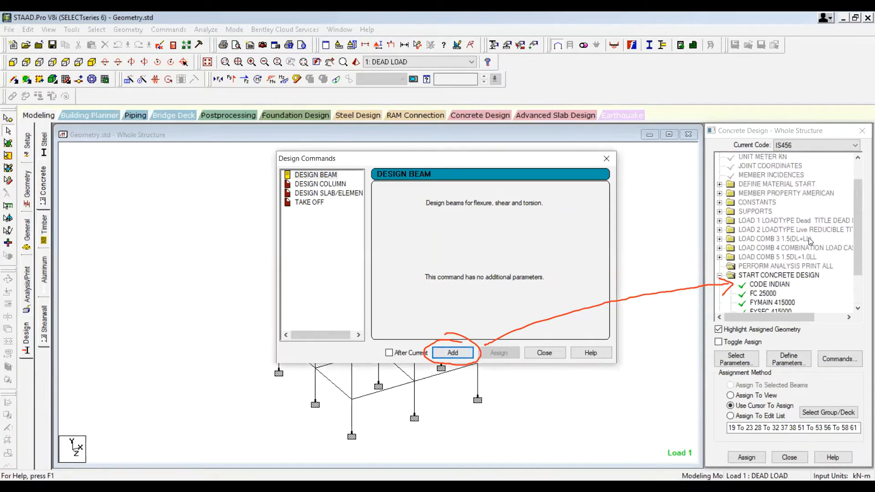
{"action": "left_click", "coordinate": [544, 353]}
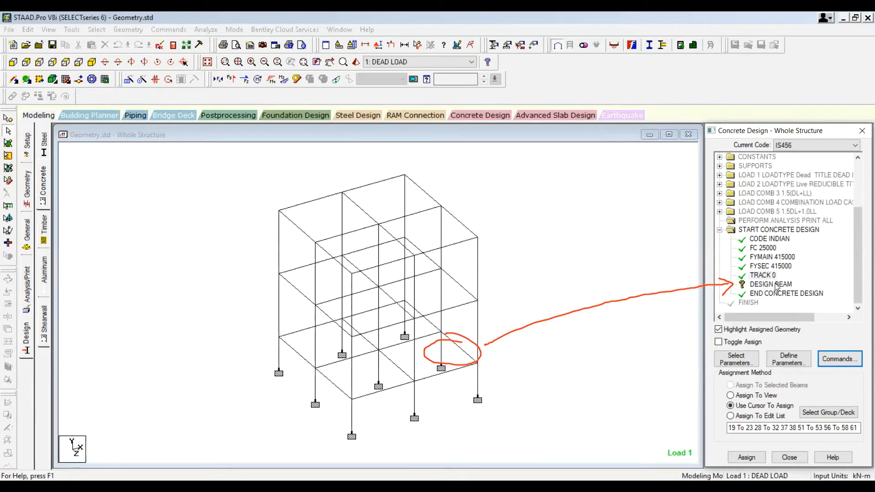
Reopen the design commands and add the DESIGN COLUMN command to the concrete design.
{"action": "left_click", "coordinate": [840, 359]}
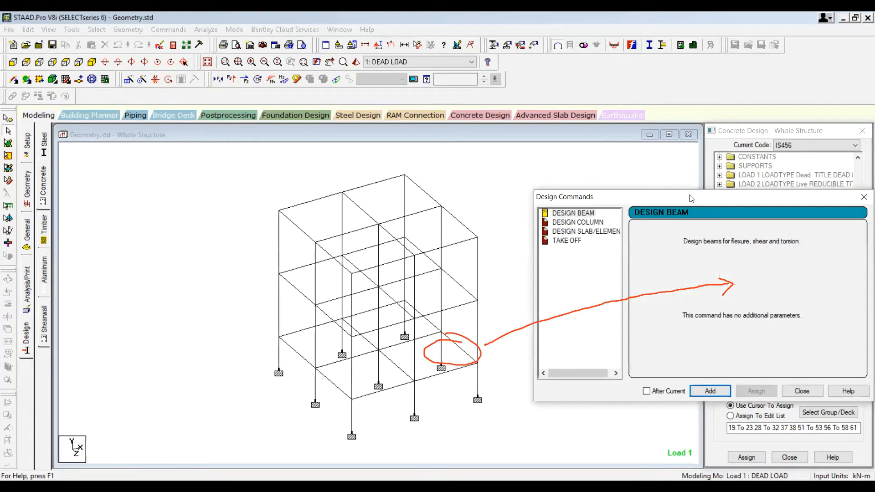
{"action": "left_click_drag", "start_coordinate": [692, 199], "coordinate": [425, 158]}
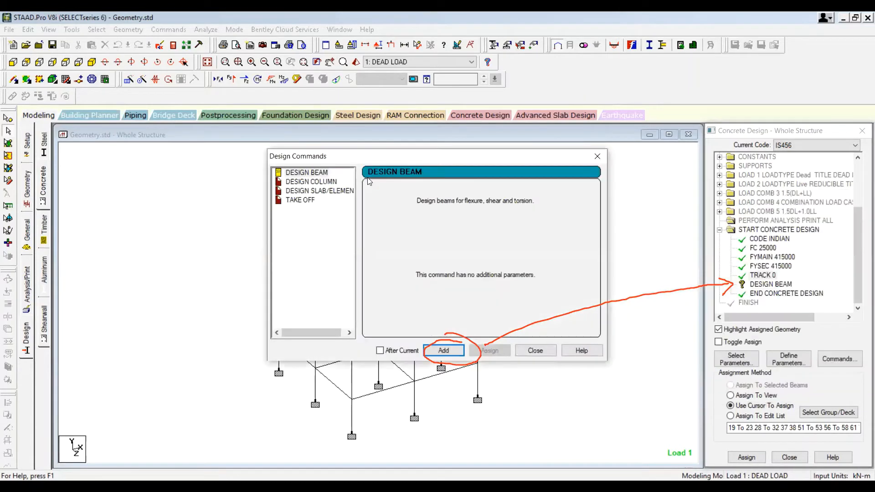
{"action": "left_click", "coordinate": [313, 182]}
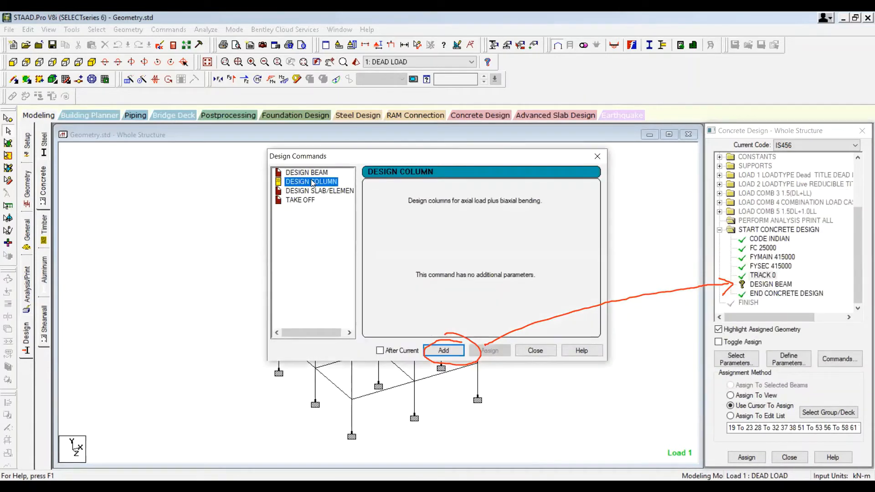
{"action": "left_click", "coordinate": [445, 351]}
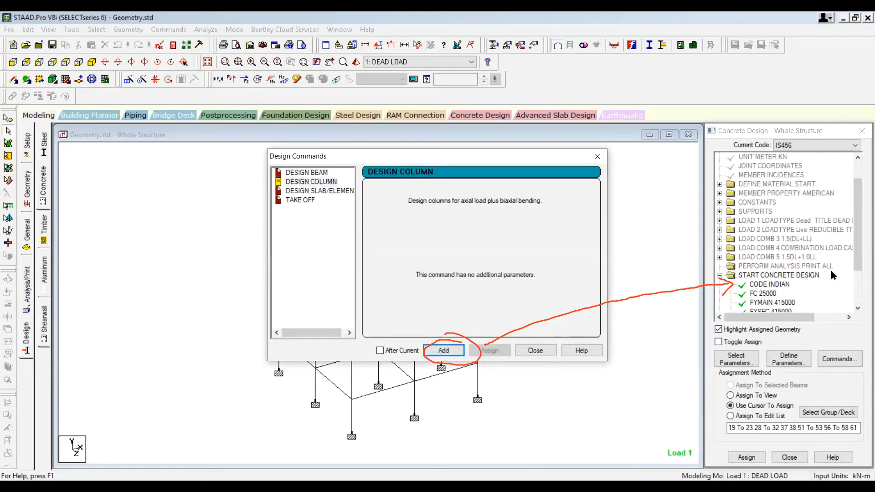
Examine the descriptions of the DESIGN SLAB/ELEMENT, TAKE OFF and DESIGN BEAM commands.
{"action": "left_click", "coordinate": [296, 195]}
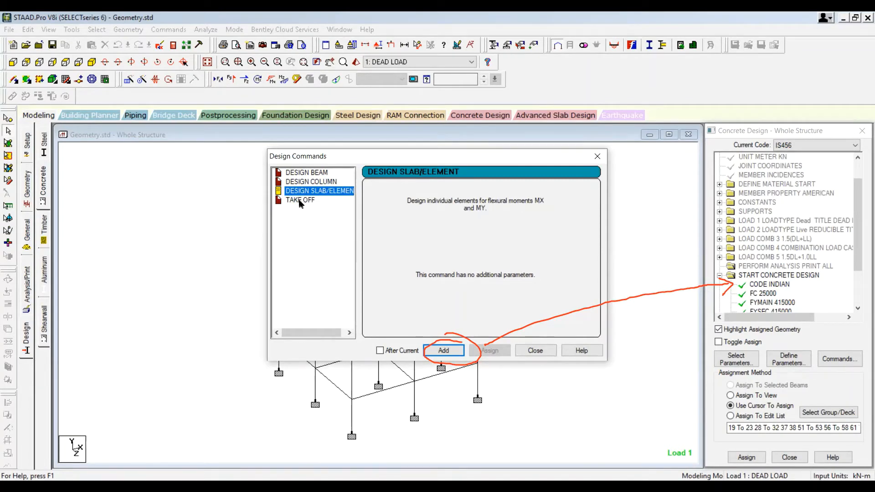
{"action": "left_click", "coordinate": [300, 201]}
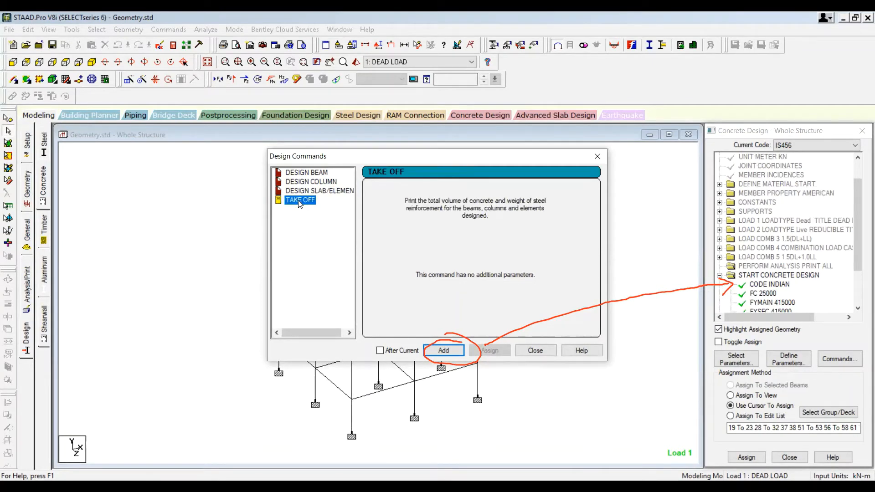
{"action": "left_click", "coordinate": [311, 172]}
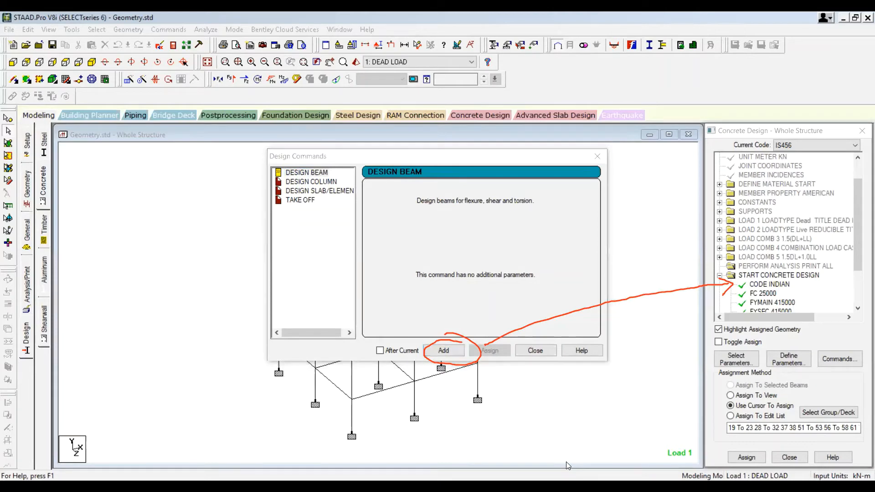
{"action": "mouse_move", "coordinate": [416, 205]}
{"action": "left_mouse_down"}
{"action": "mouse_move", "coordinate": [538, 200]}
{"action": "mouse_move", "coordinate": [431, 192]}
{"action": "mouse_move", "coordinate": [413, 199]}
{"action": "mouse_move", "coordinate": [419, 206]}
{"action": "left_mouse_up"}
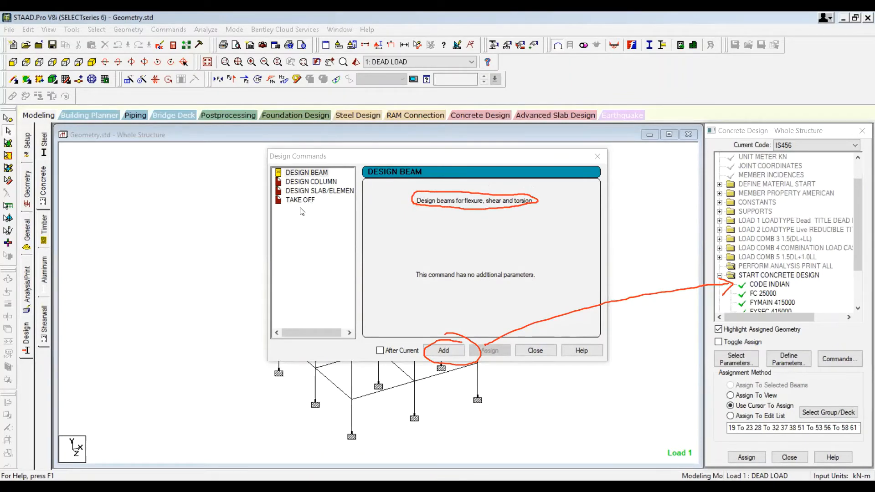
Examine the description of the DESIGN COLUMN command in the design commands.
{"action": "left_click", "coordinate": [302, 183]}
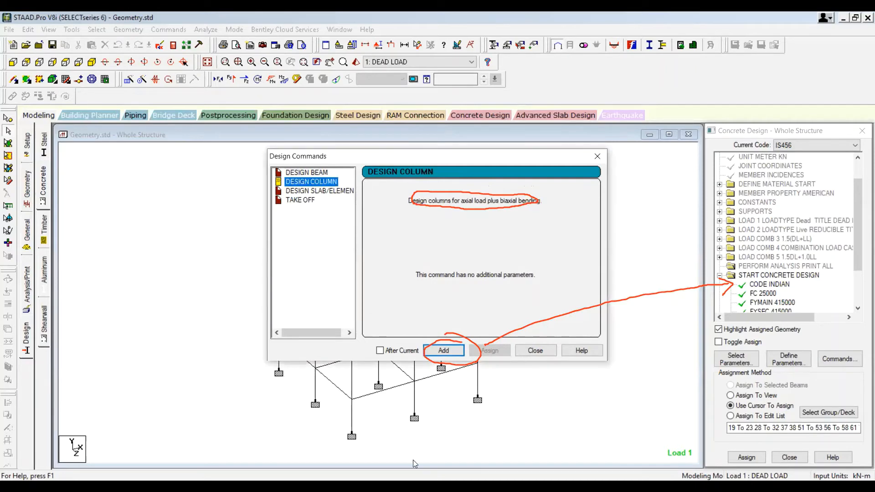
{"action": "left_click", "coordinate": [413, 461]}
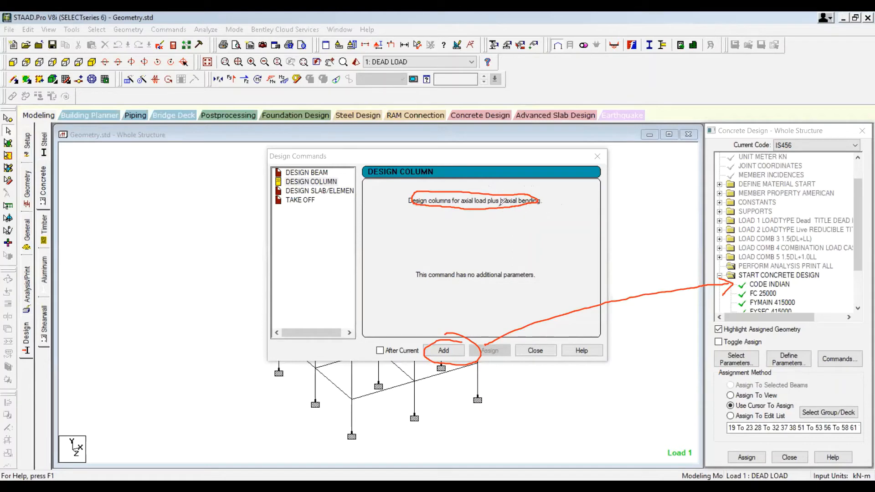
{"action": "mouse_move", "coordinate": [500, 206]}
{"action": "left_mouse_down"}
{"action": "mouse_move", "coordinate": [549, 211]}
{"action": "mouse_move", "coordinate": [520, 180]}
{"action": "mouse_move", "coordinate": [496, 194]}
{"action": "mouse_move", "coordinate": [513, 211]}
{"action": "left_mouse_up"}
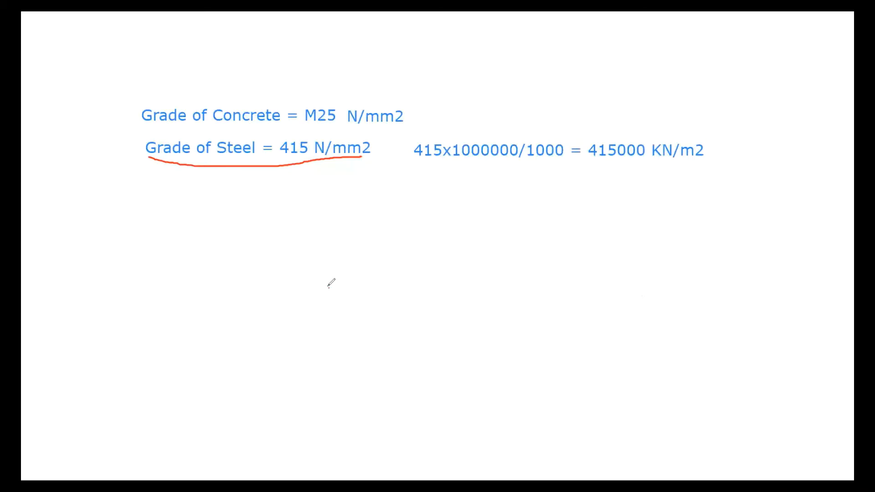
On the whiteboard, sketch a rectangular column section below the material grade notes, with two crossing curved arrows for biaxial bending.
{"action": "left_click_drag", "start_coordinate": [328, 288], "coordinate": [421, 290]}
{"action": "key", "text": "ctrl+z"}
{"action": "left_click_drag", "start_coordinate": [301, 271], "coordinate": [408, 315]}
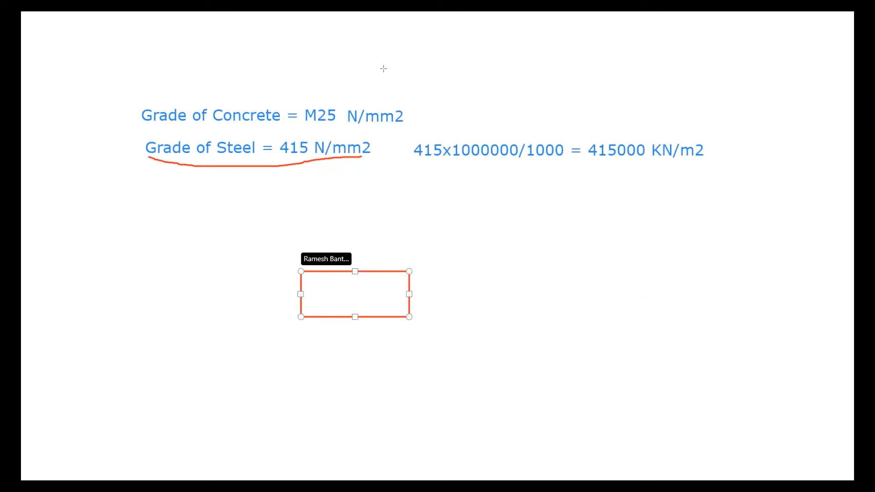
{"action": "mouse_move", "coordinate": [348, 287]}
{"action": "left_mouse_down"}
{"action": "mouse_move", "coordinate": [351, 308]}
{"action": "mouse_move", "coordinate": [366, 243]}
{"action": "left_mouse_up"}
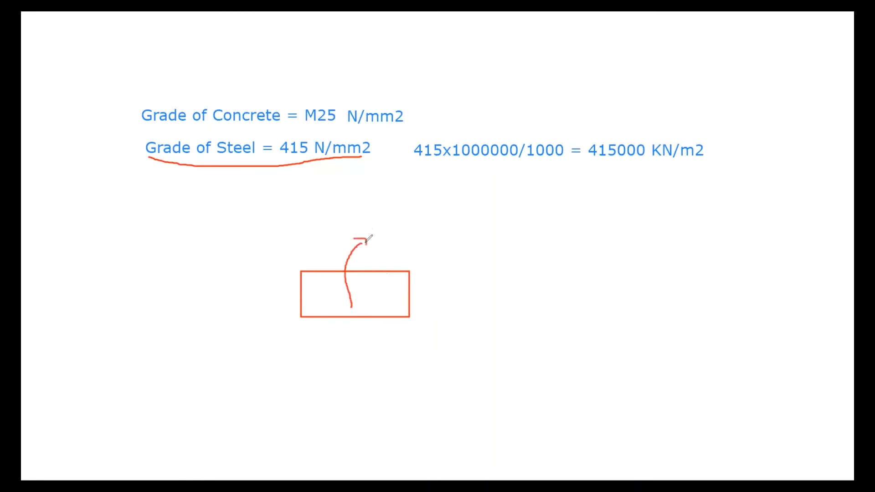
{"action": "mouse_move", "coordinate": [290, 300]}
{"action": "left_mouse_down"}
{"action": "mouse_move", "coordinate": [332, 285]}
{"action": "mouse_move", "coordinate": [384, 288]}
{"action": "mouse_move", "coordinate": [436, 309]}
{"action": "mouse_move", "coordinate": [433, 319]}
{"action": "mouse_move", "coordinate": [439, 309]}
{"action": "left_mouse_up"}
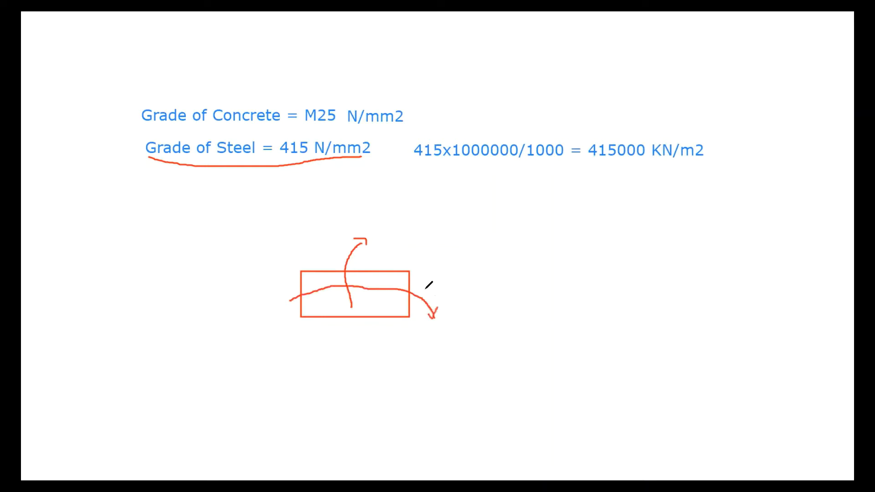